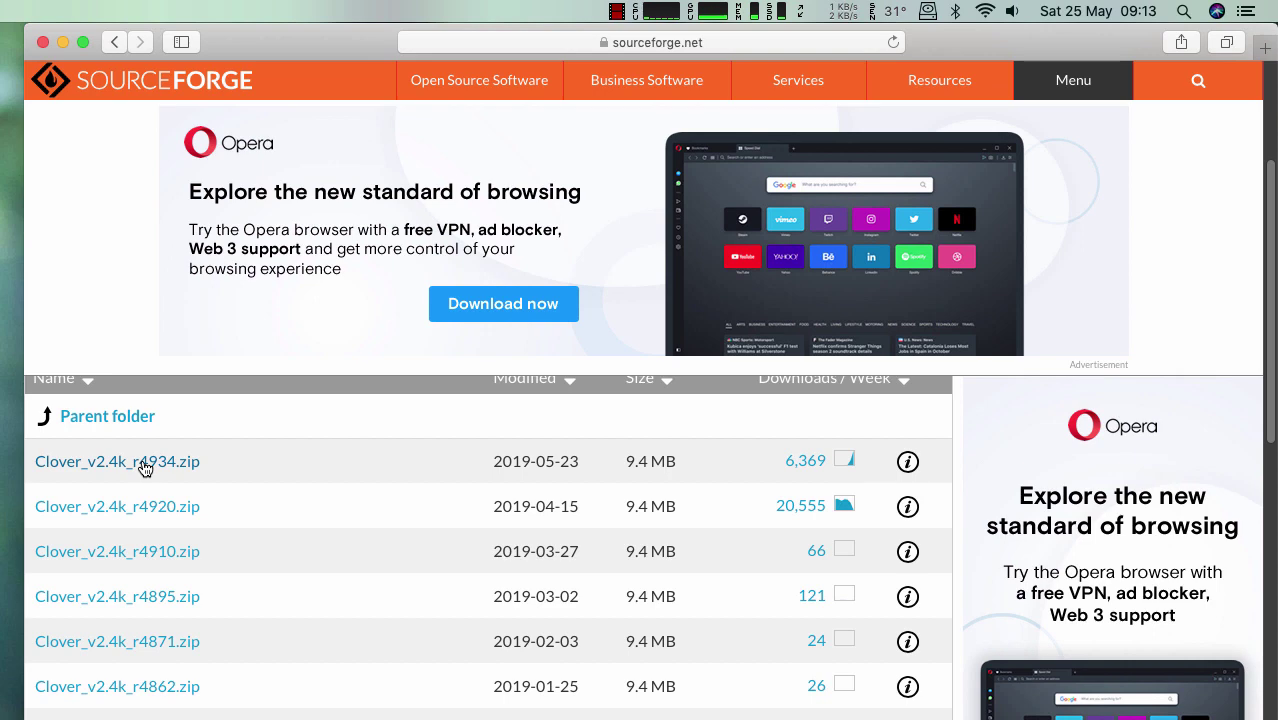
- Download Clover_v2.4k_r4934.zip from the SourceForge file list and minimize the browser window
left_click(145, 463)
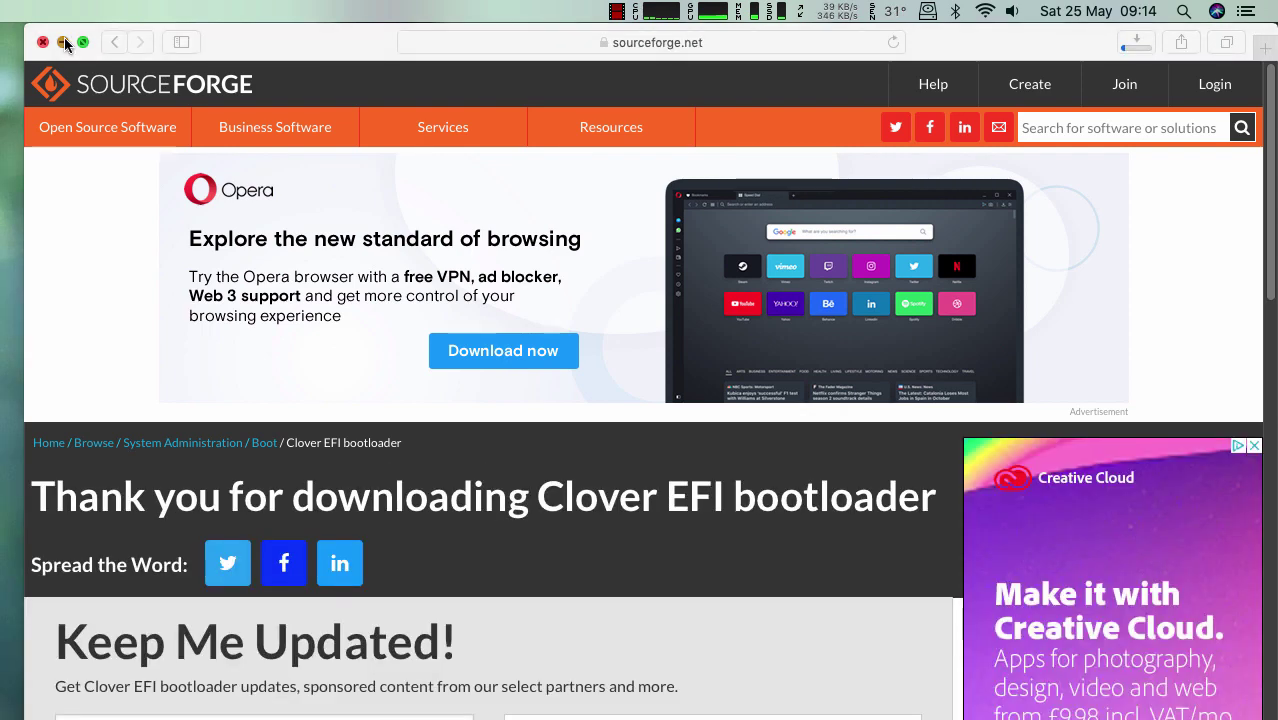
left_click(63, 41)
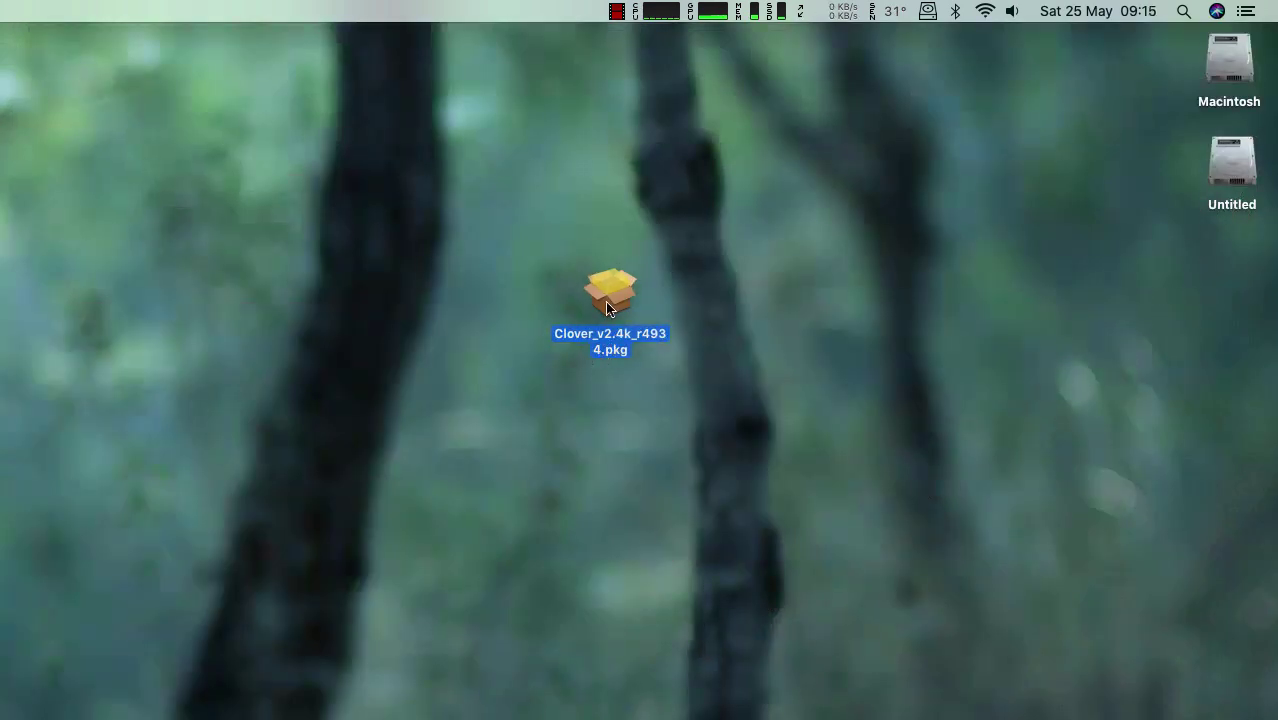
- Open Clover_v2.4k_r4934.pkg, allow the blocked package in Security & Privacy, and let the installer run its compatibility check
double_click(607, 308)
left_click(766, 405)
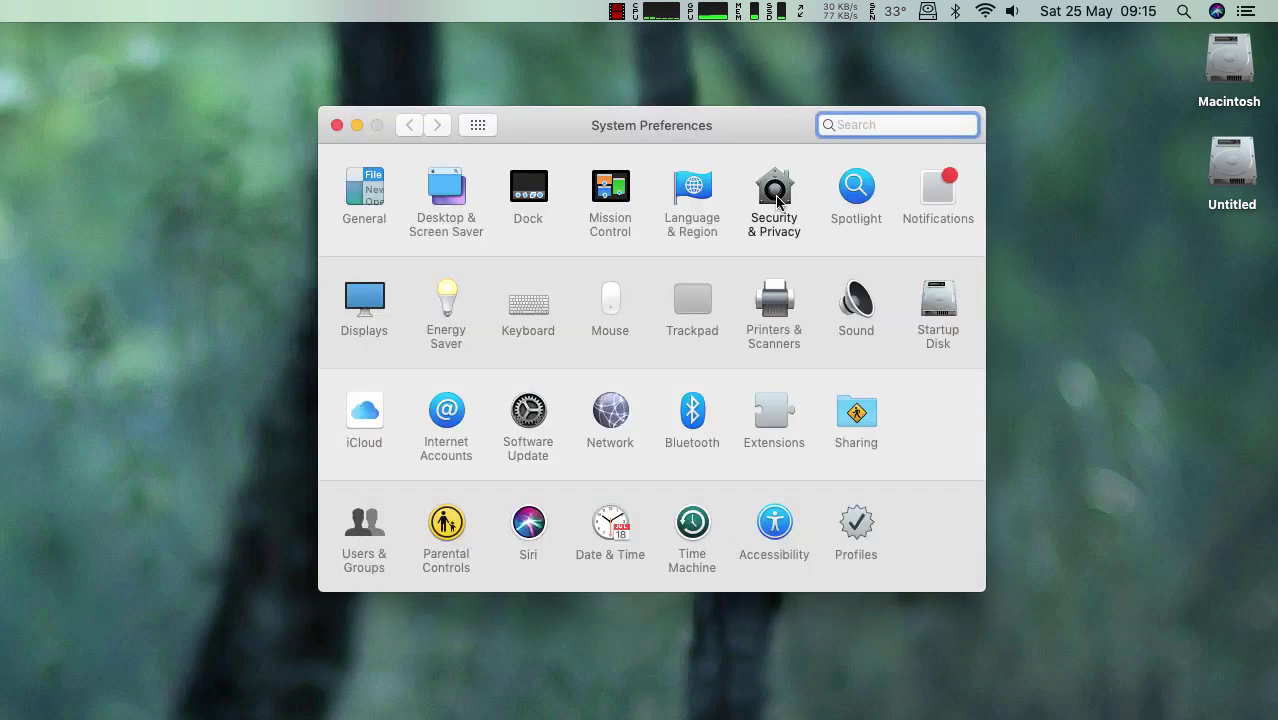
left_click(778, 202)
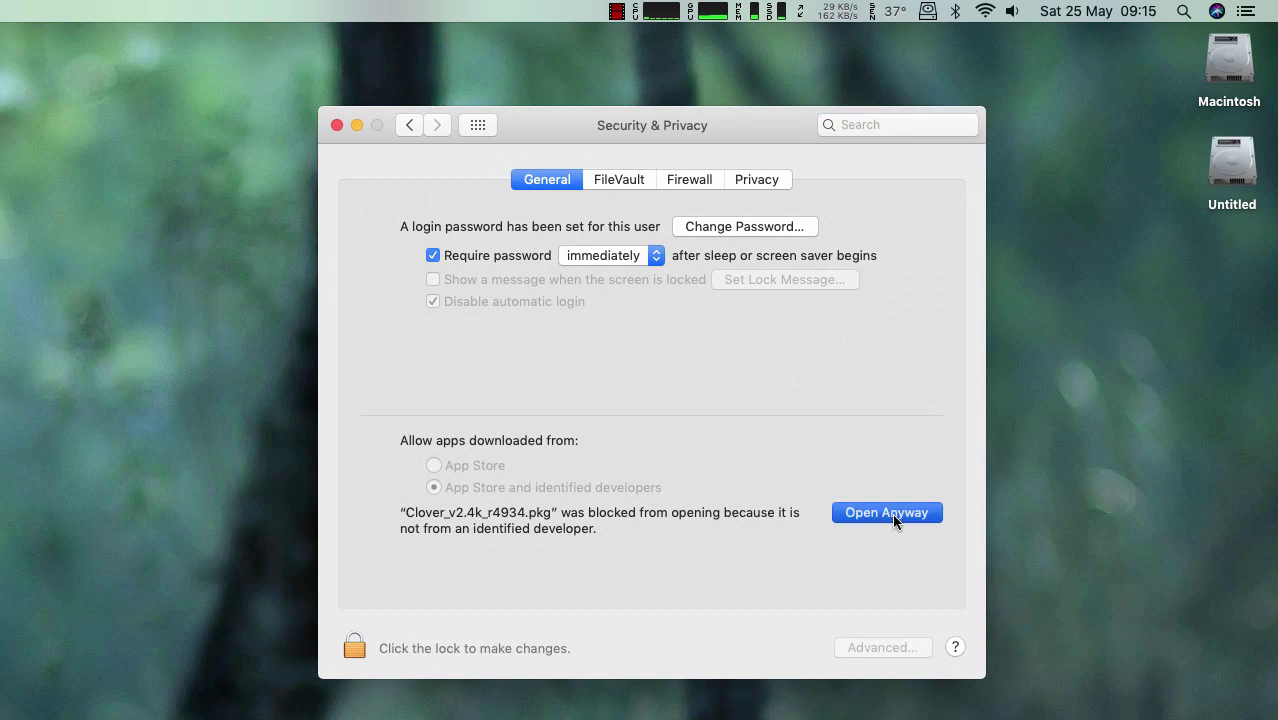
left_click(892, 513)
left_click(740, 432)
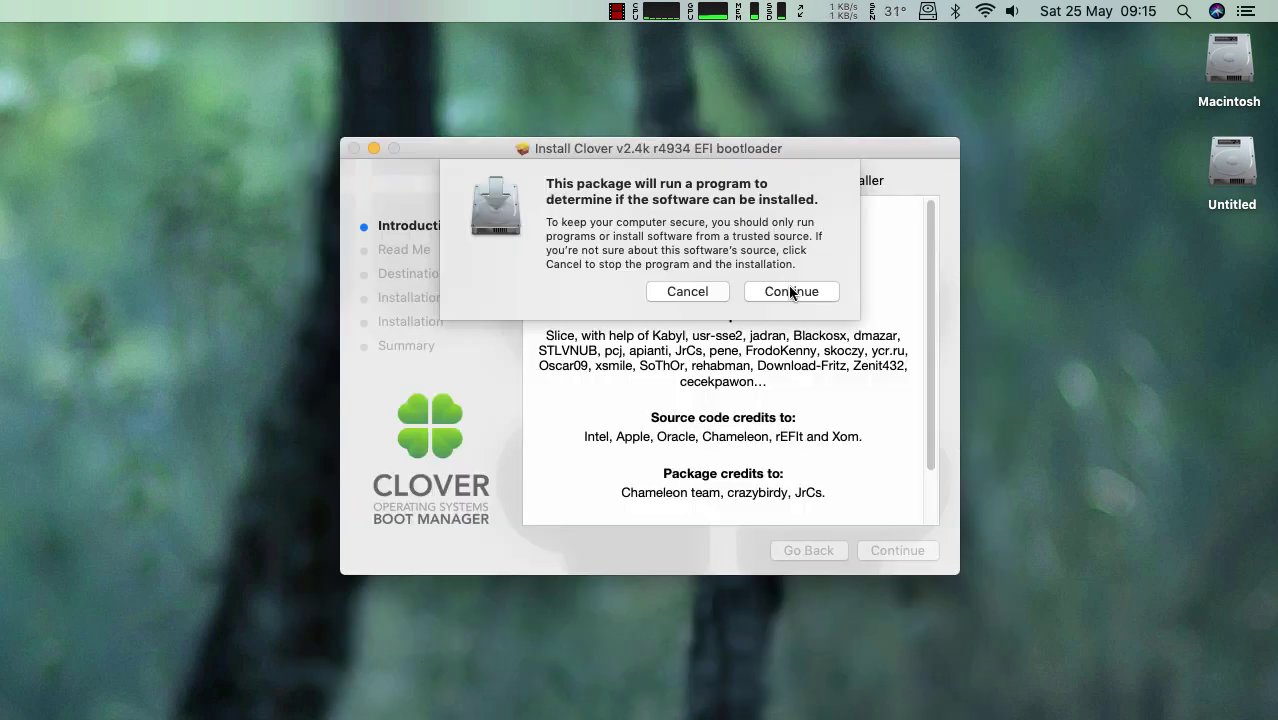
left_click_drag(884, 153, 836, 141)
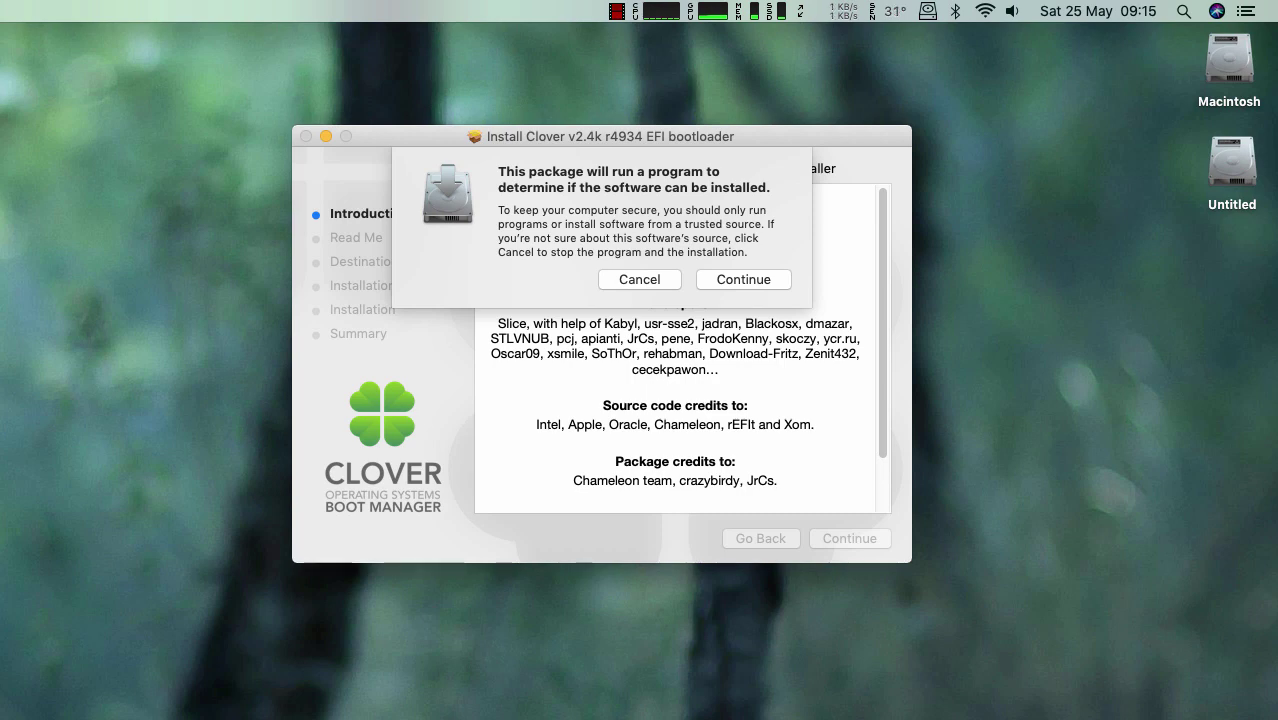
left_click(762, 281)
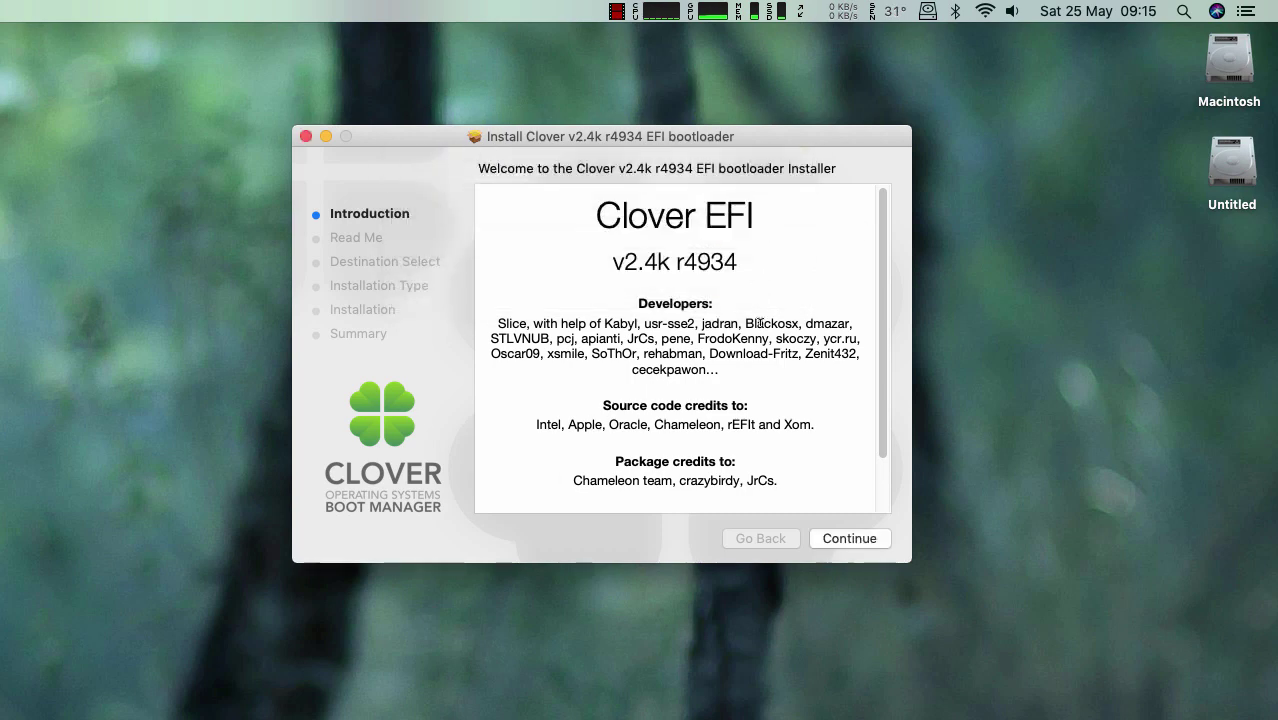
- Mount the EFI partition disk0s1 with ESP Mounter Pro
left_click(928, 12)
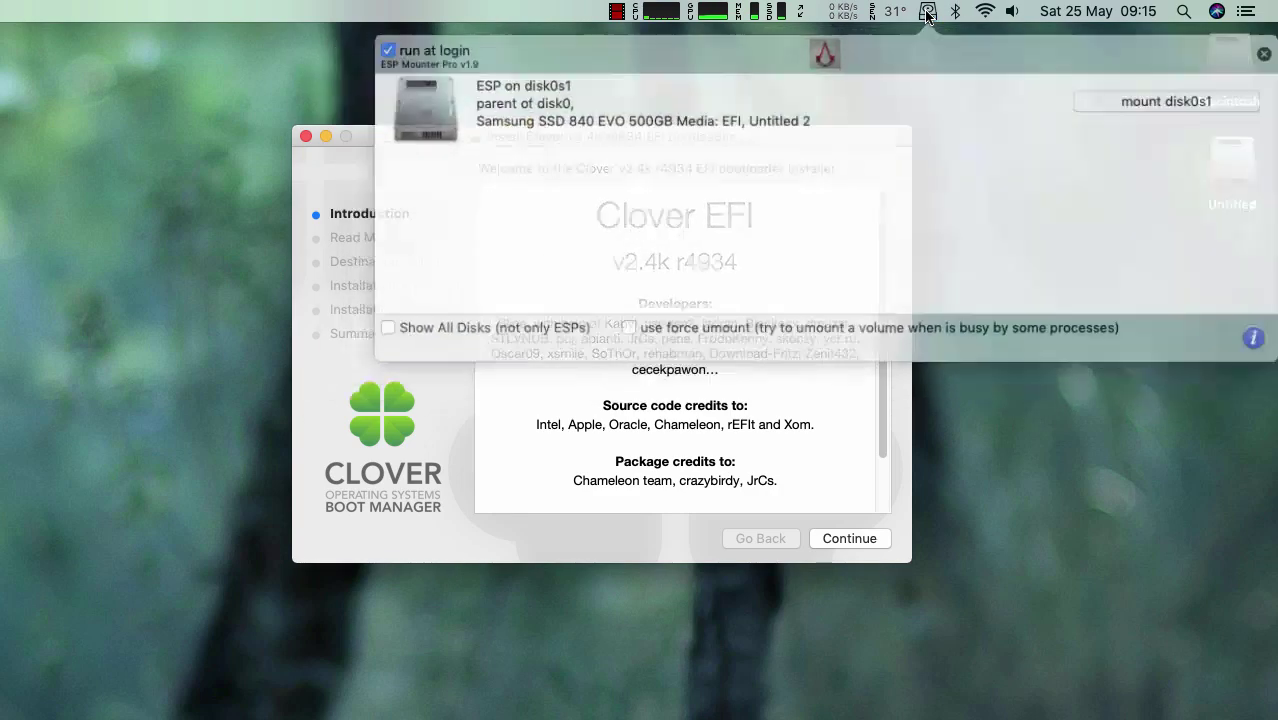
left_click(1126, 100)
left_click(1112, 428)
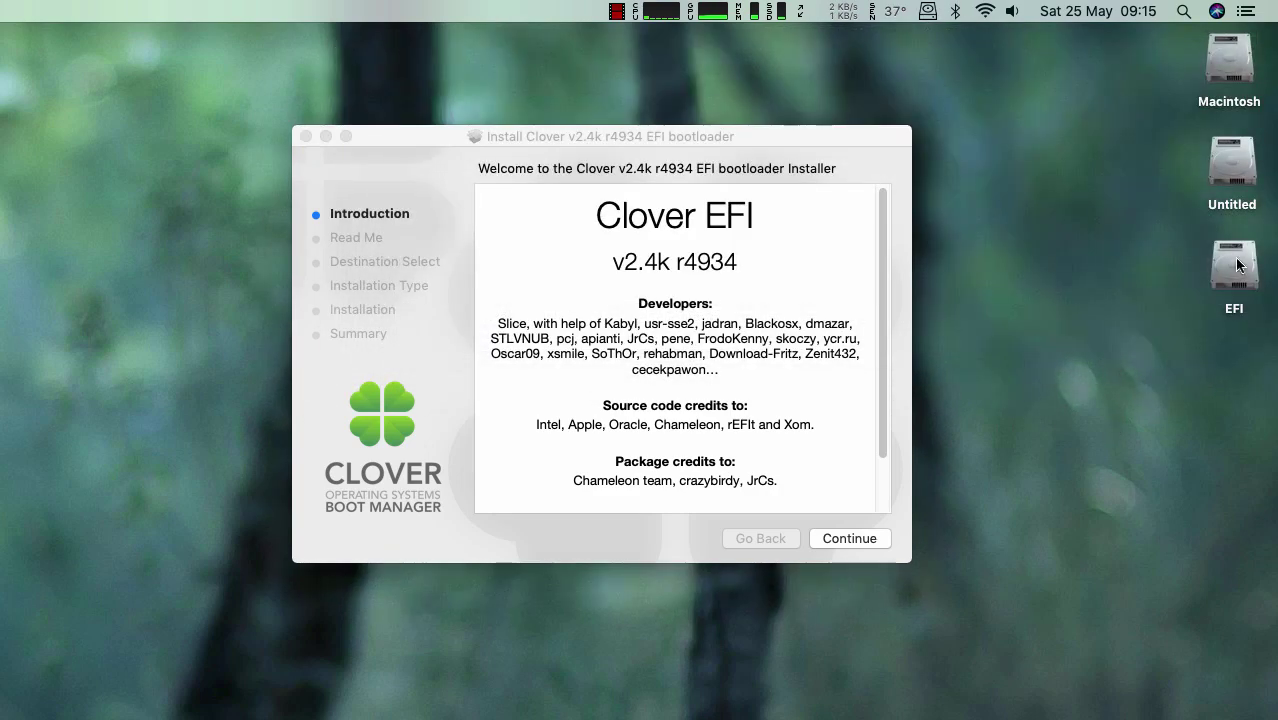
- Open the mounted EFI volume and browse to the EFI/CLOVER/drivers64UEFI folder
double_click(1232, 268)
left_click_drag(206, 254, 1029, 232)
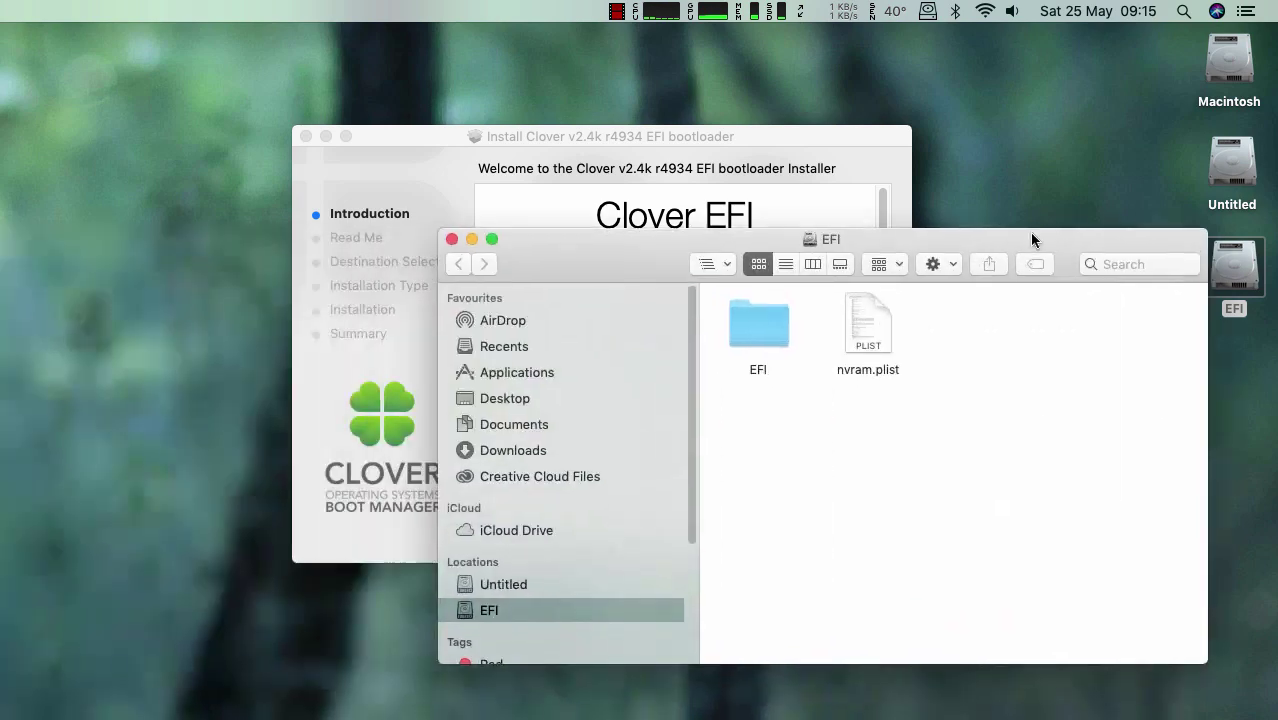
double_click(742, 326)
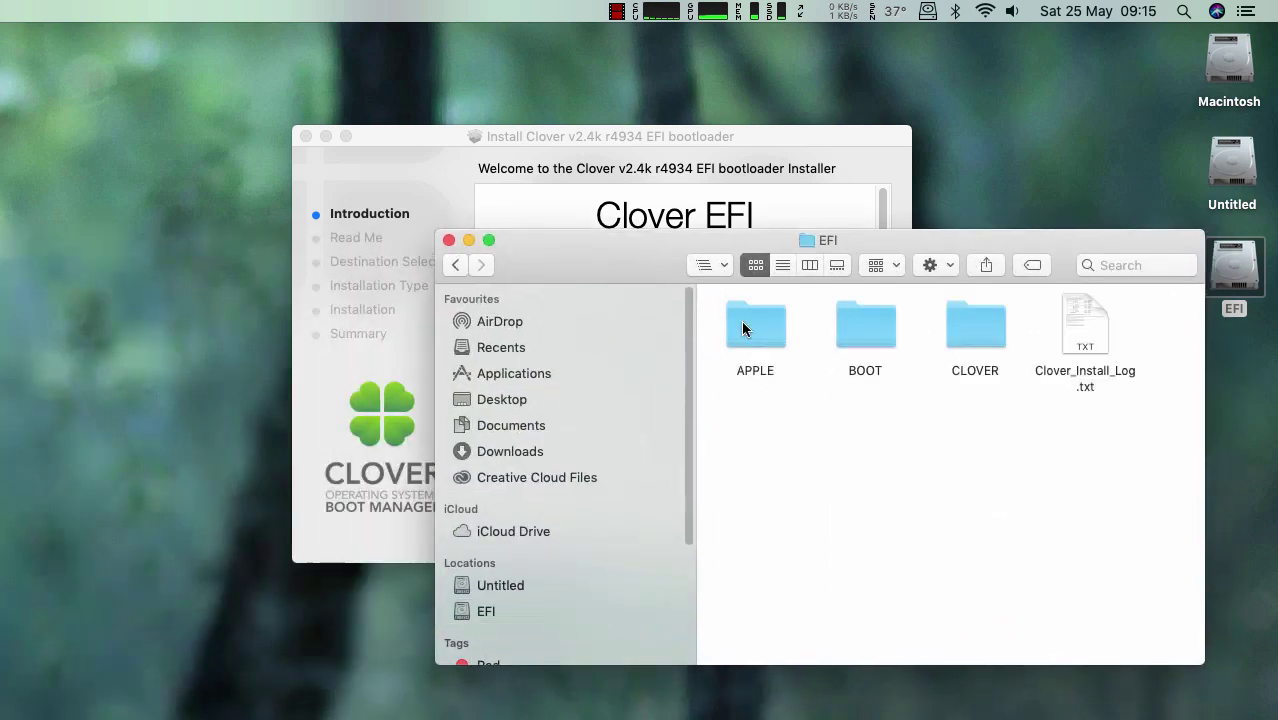
double_click(955, 323)
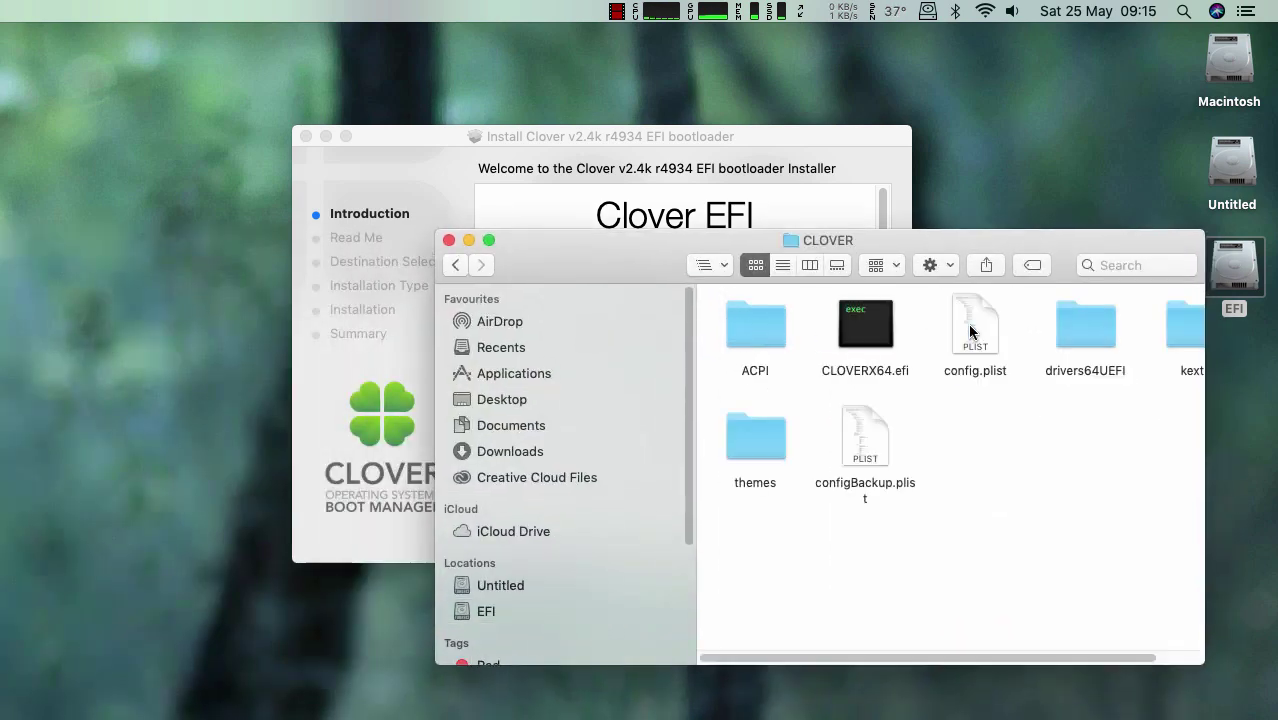
double_click(1088, 330)
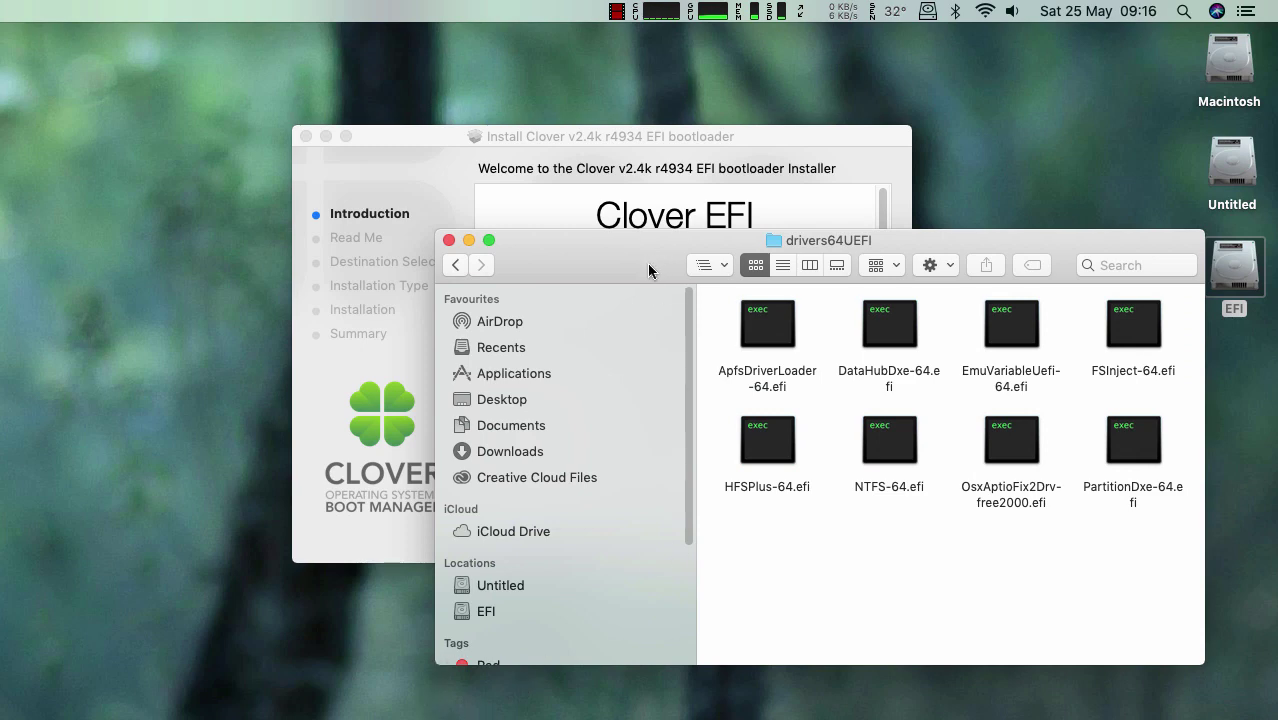
- Arrange the Clover installer and the drivers64UEFI folder window side by side, making the folder window narrower and taller
left_click_drag(649, 270, 668, 271)
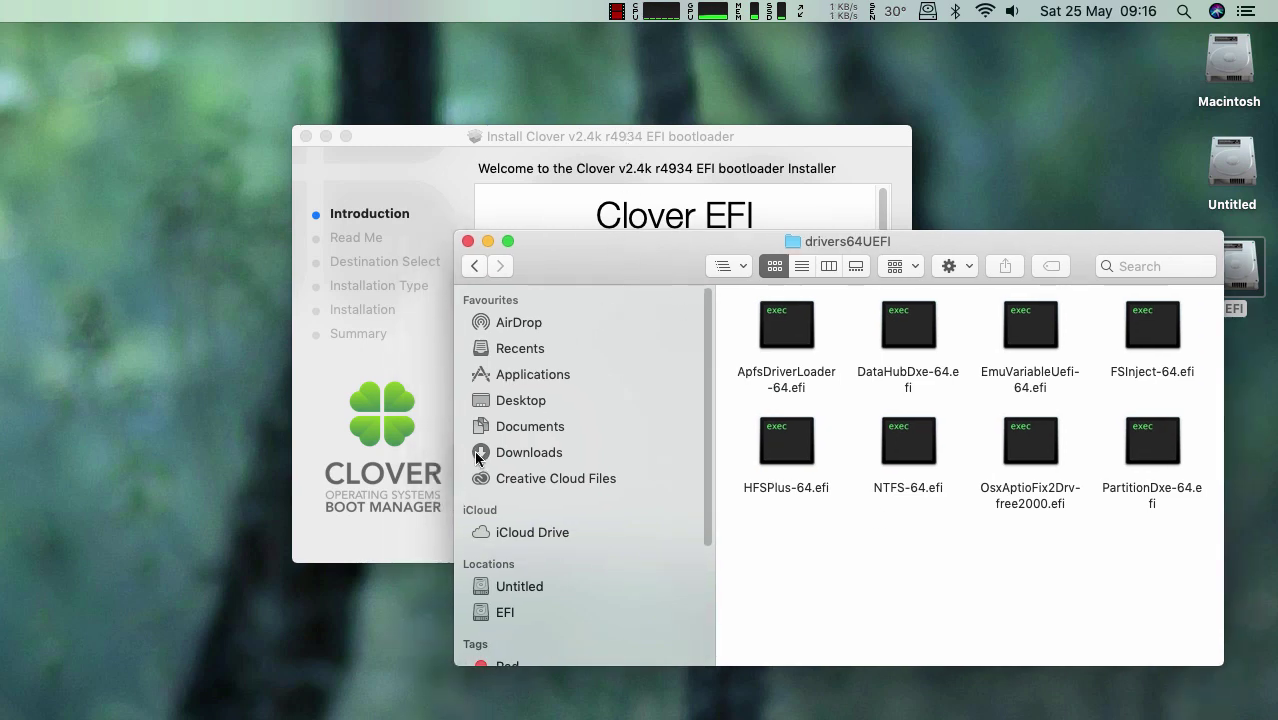
left_click_drag(500, 135, 302, 133)
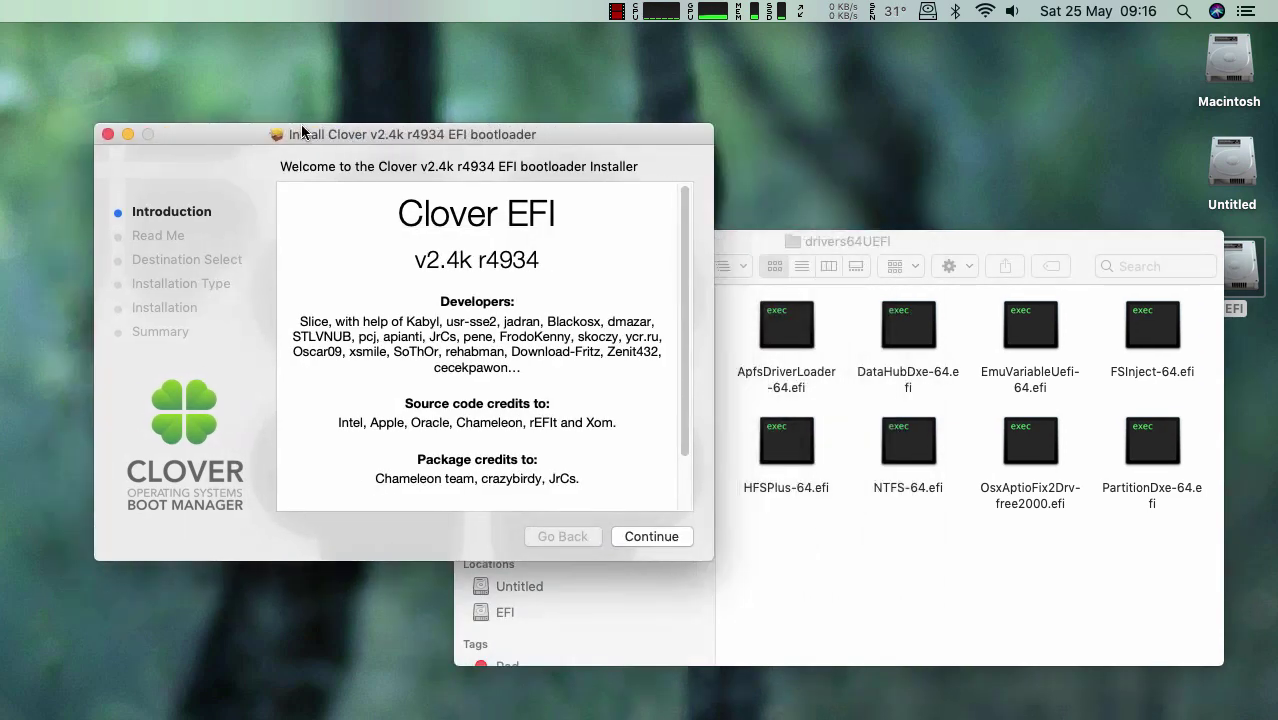
left_click(749, 246)
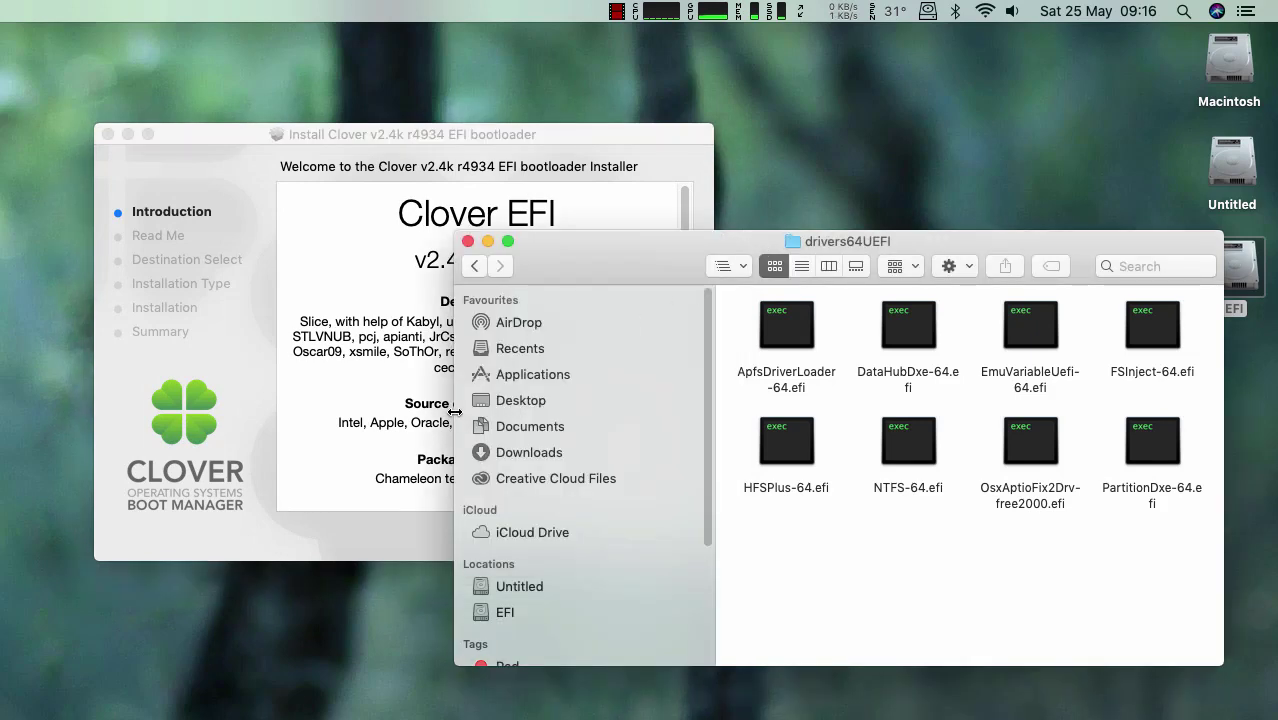
left_click_drag(454, 412, 724, 410)
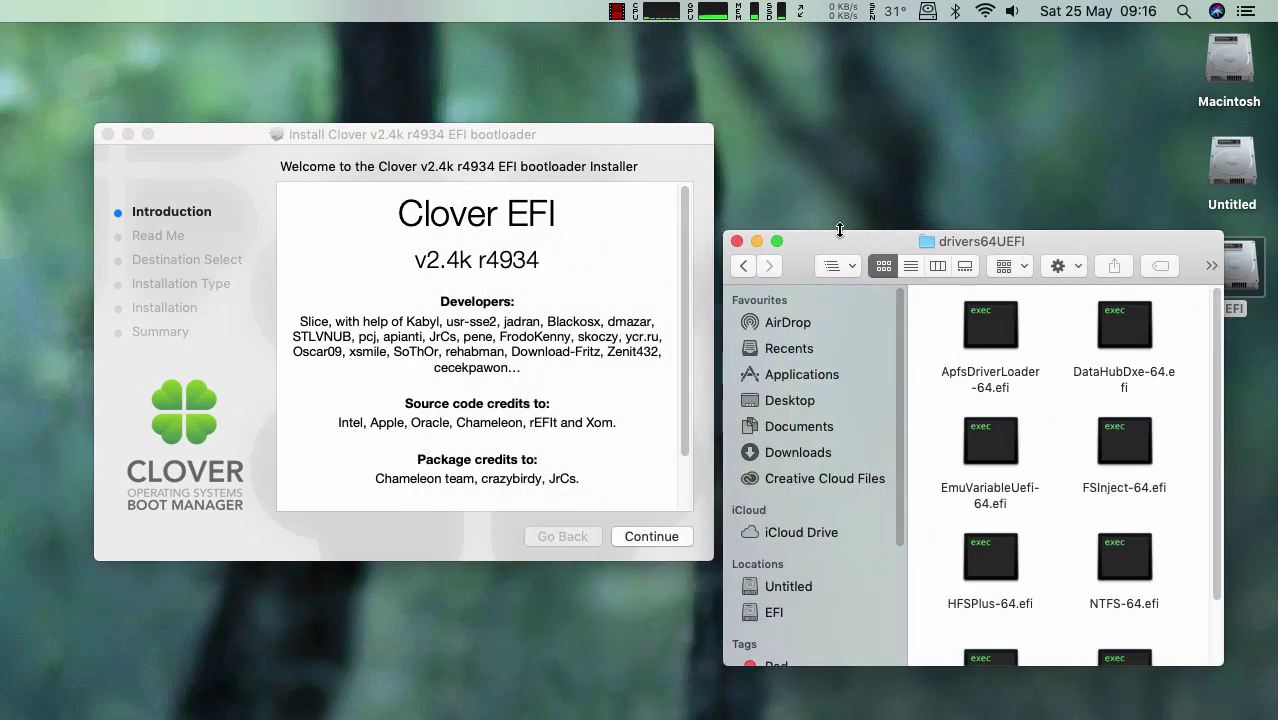
left_click_drag(839, 230, 855, 88)
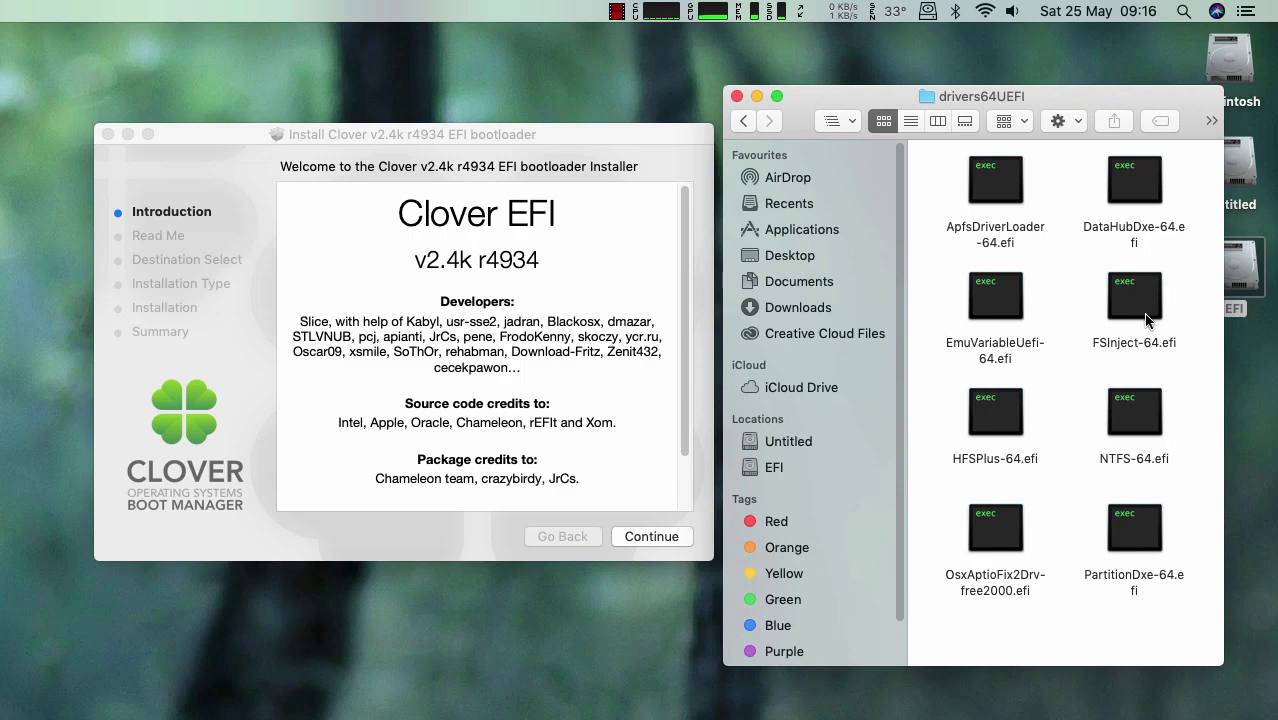
- Advance the installer past the introduction pages, choose Macintosh as the destination disk, and show the custom package list
left_click(639, 536)
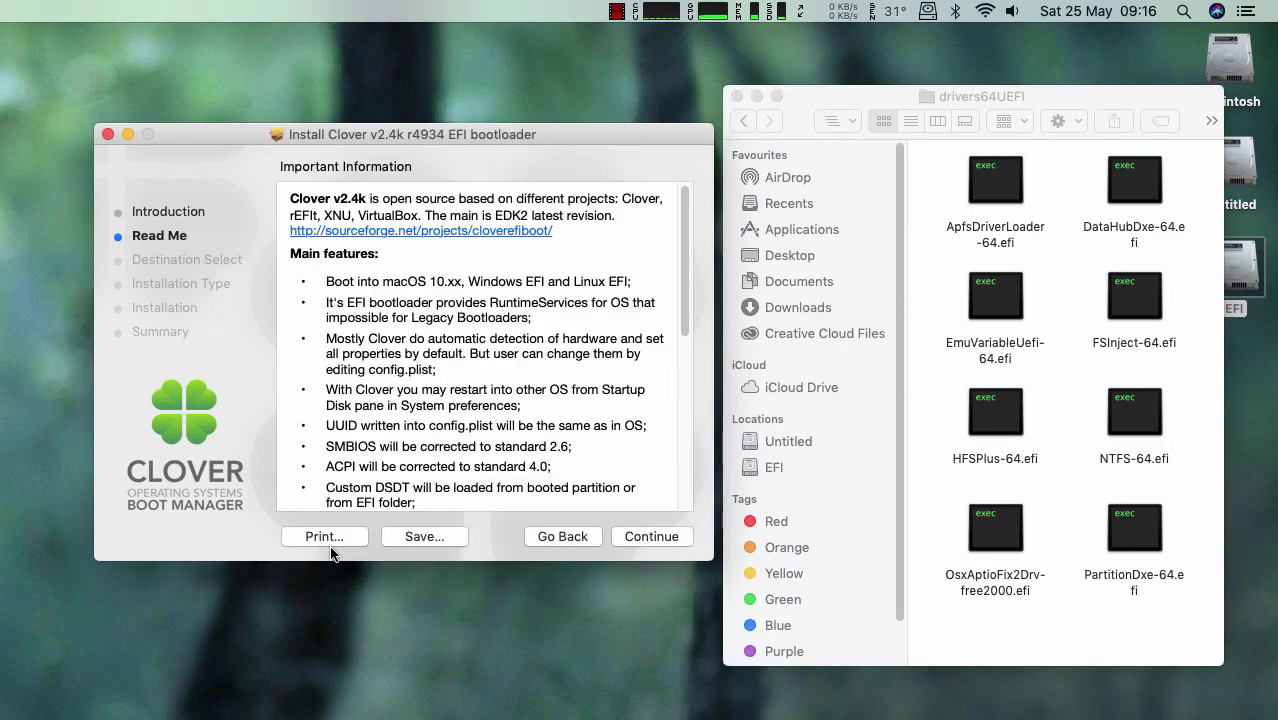
left_click(639, 536)
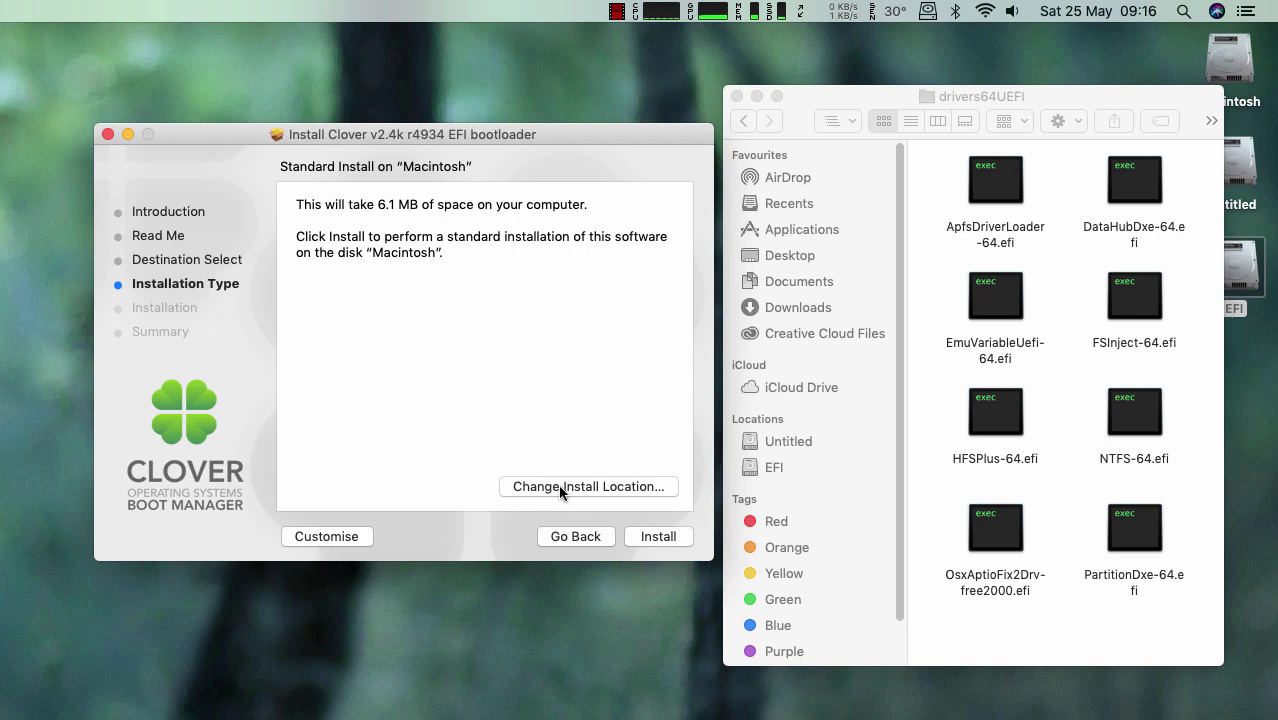
left_click(560, 488)
left_click(378, 326)
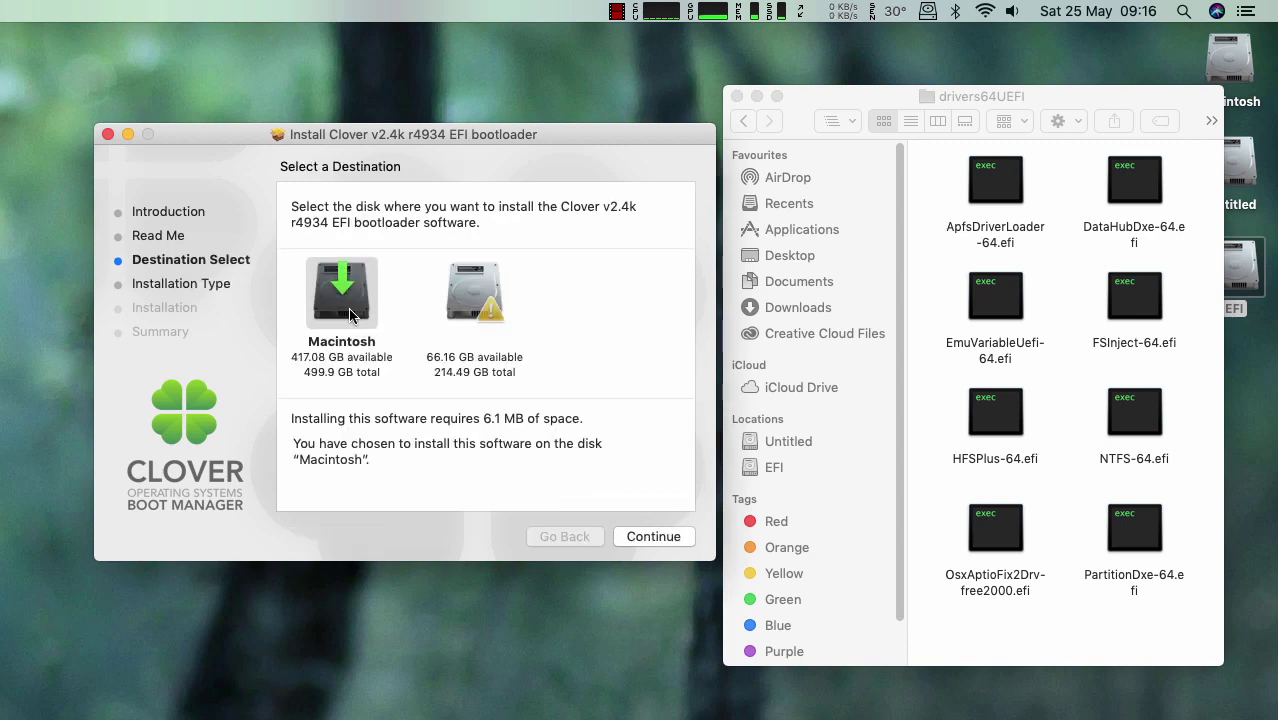
left_click(650, 537)
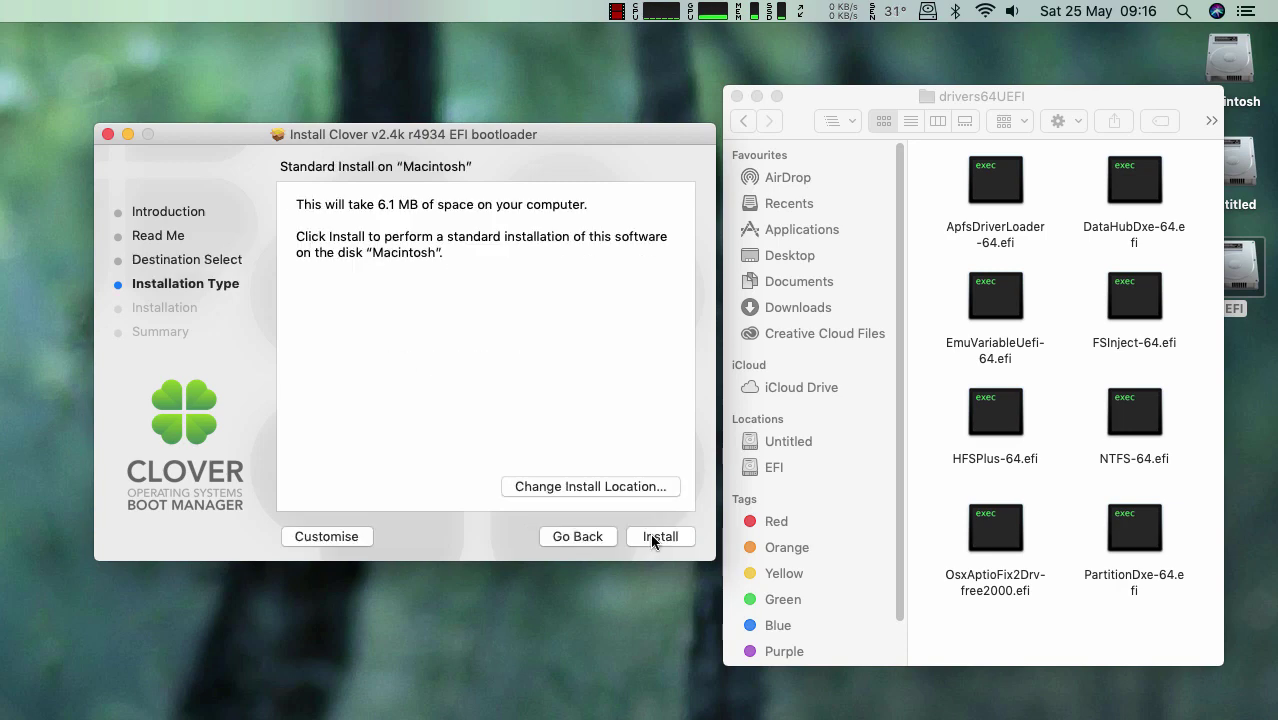
left_click(330, 535)
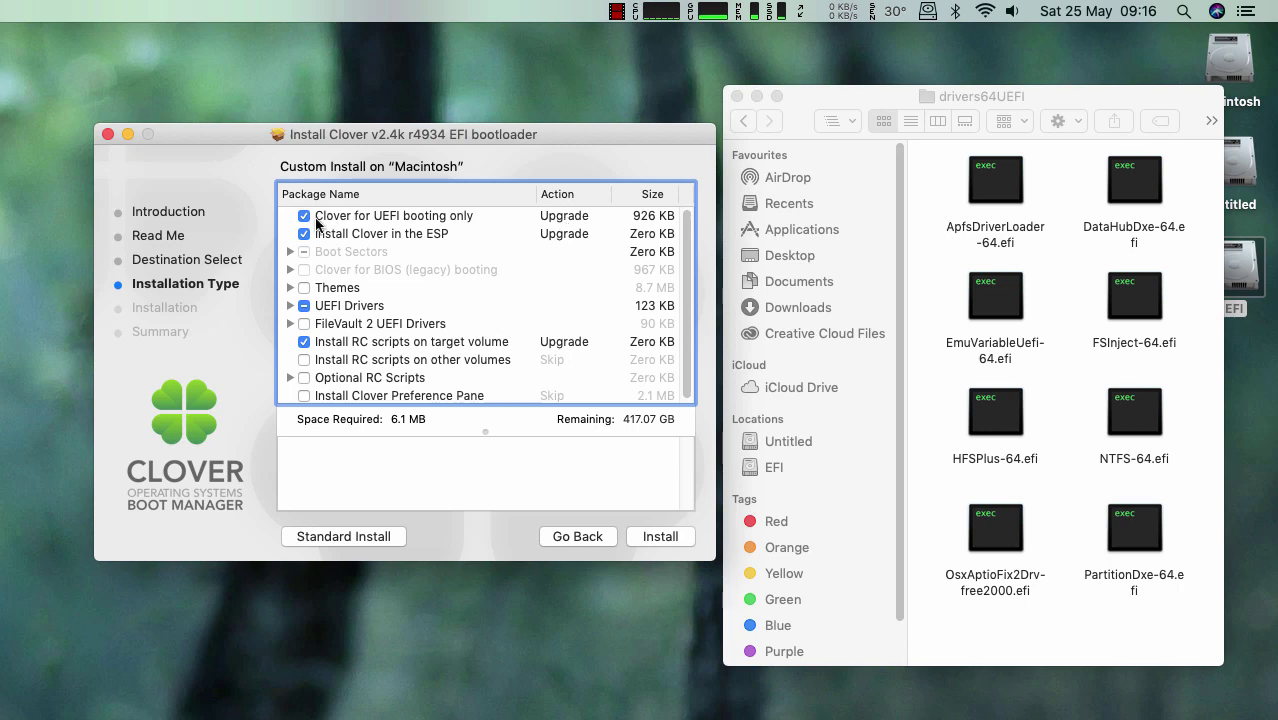
- Review the selected packages: Clover for UEFI booting only, Install Clover in the ESP, UEFI Drivers, and Install RC scripts on target volume
left_click(303, 217)
left_click(303, 217)
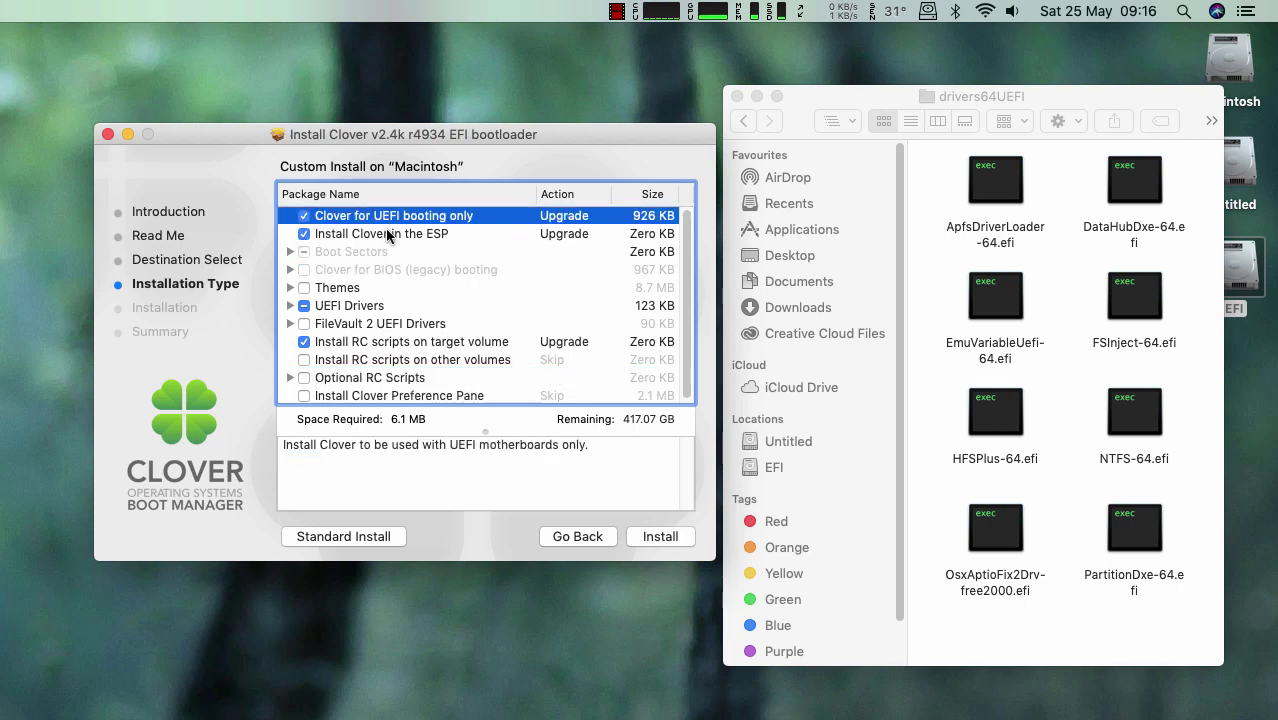
left_click(304, 234)
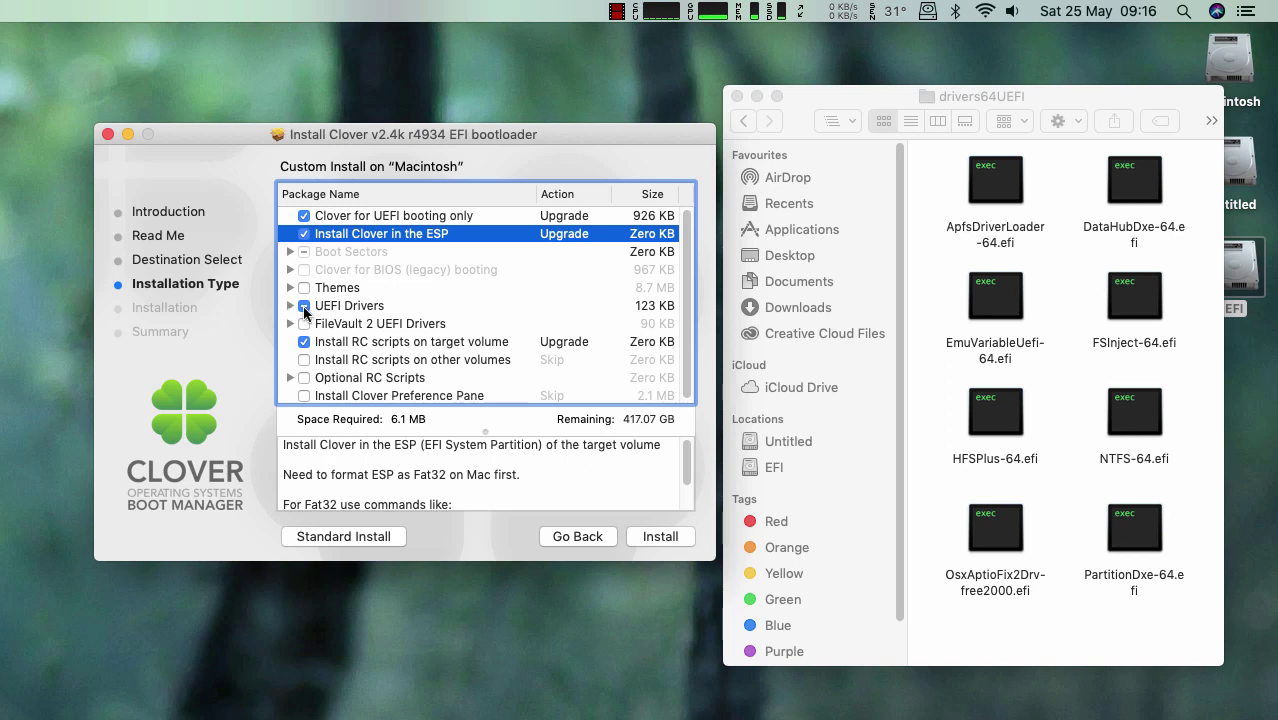
left_click(305, 309)
left_click(312, 343)
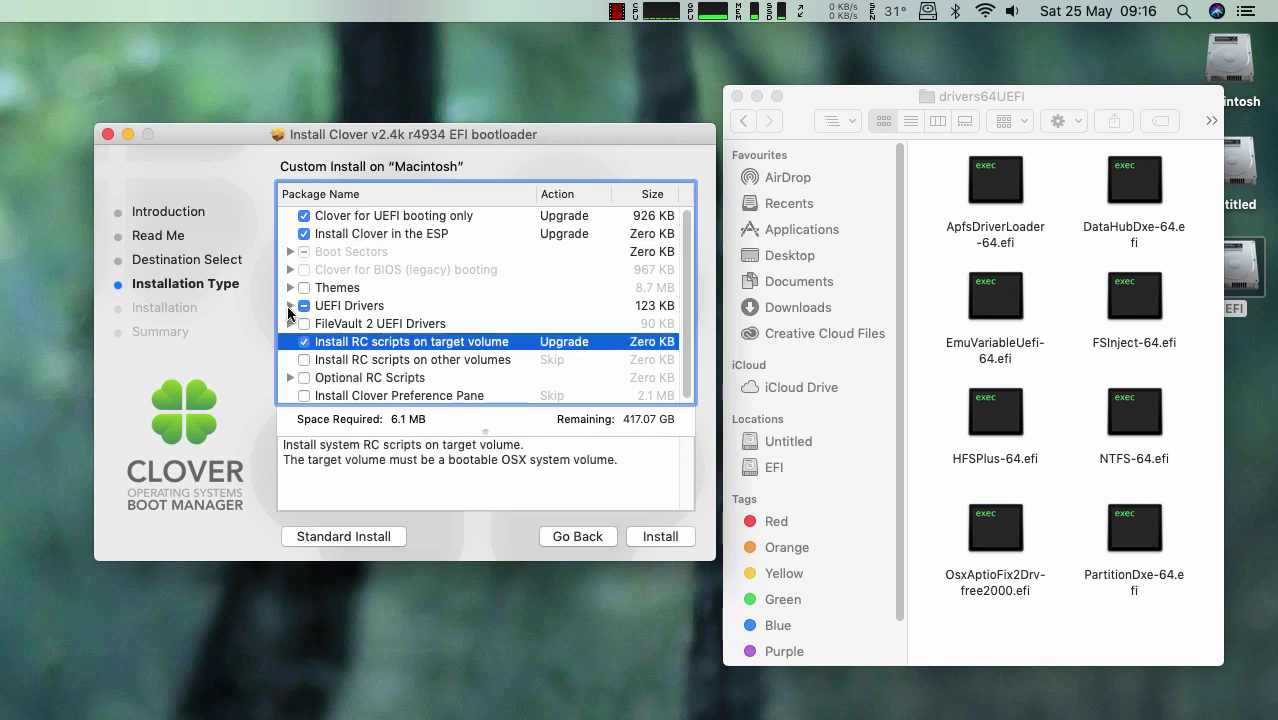
- Expand the UEFI Drivers package and deselect AudioDxe-64, SMCHelper-64 and VBoxHfs-64
left_click(289, 306)
scroll(385, 314, "down", 3)
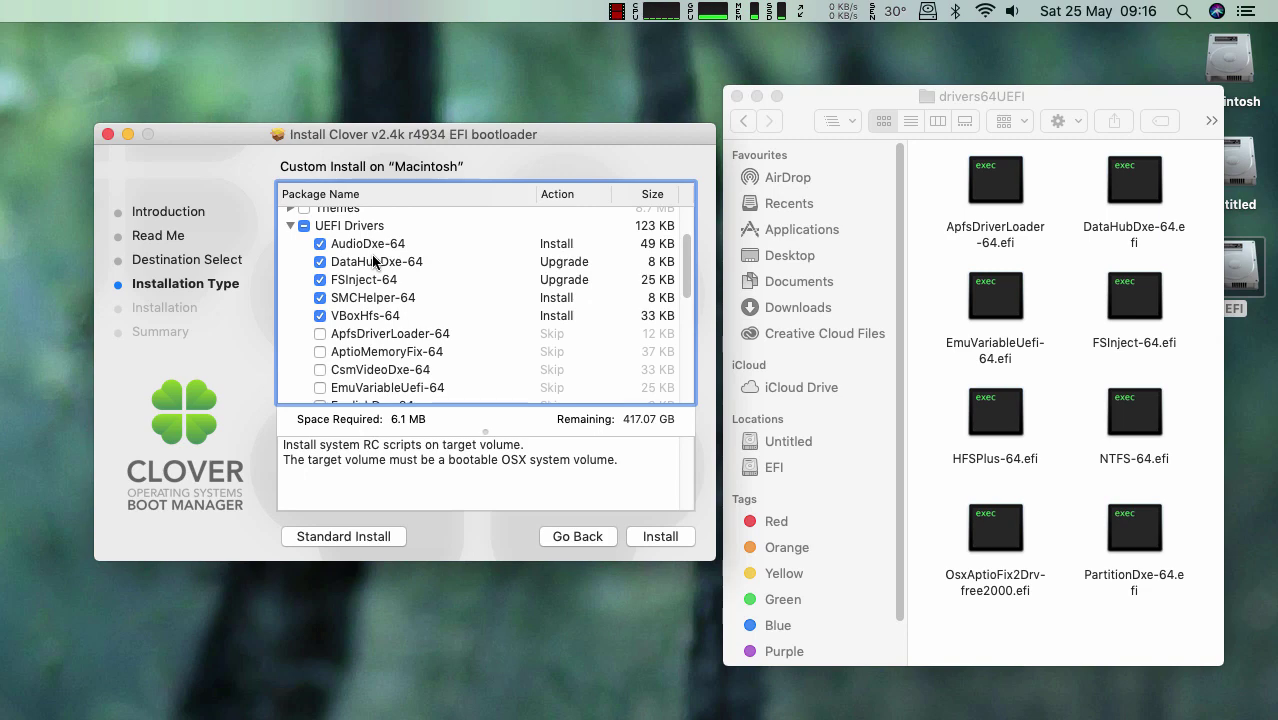
left_click(320, 244)
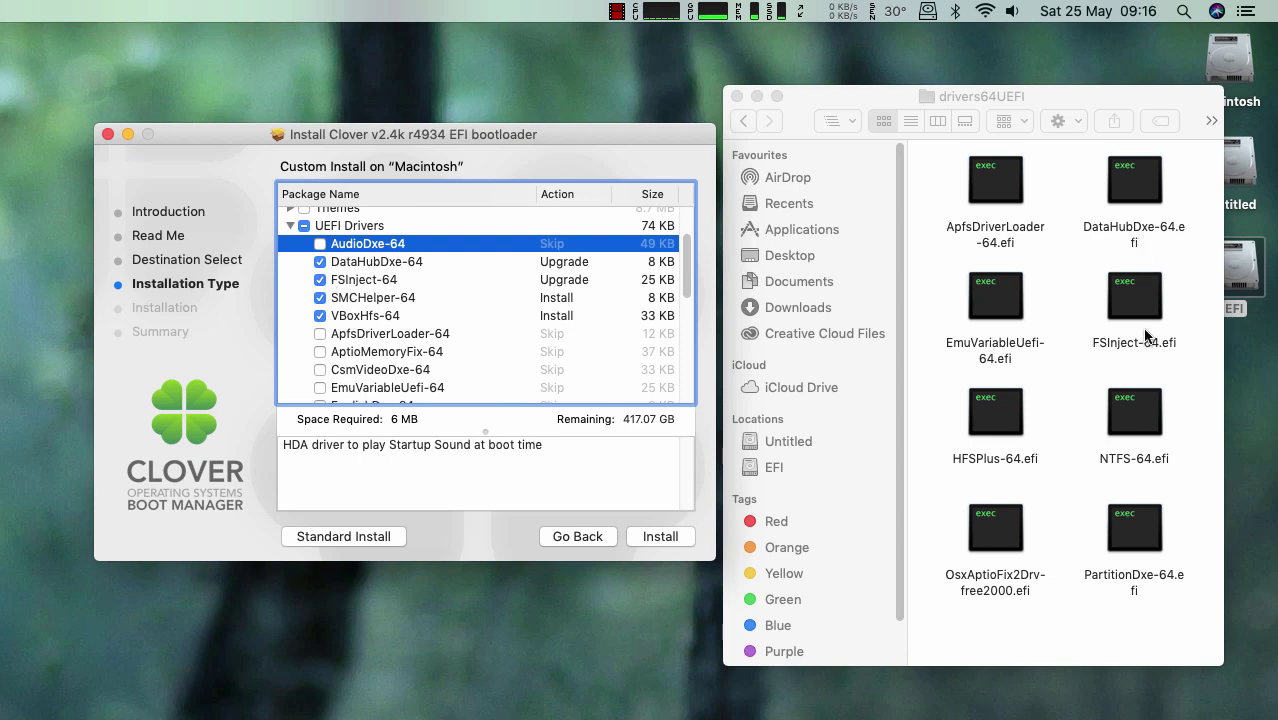
left_click(320, 298)
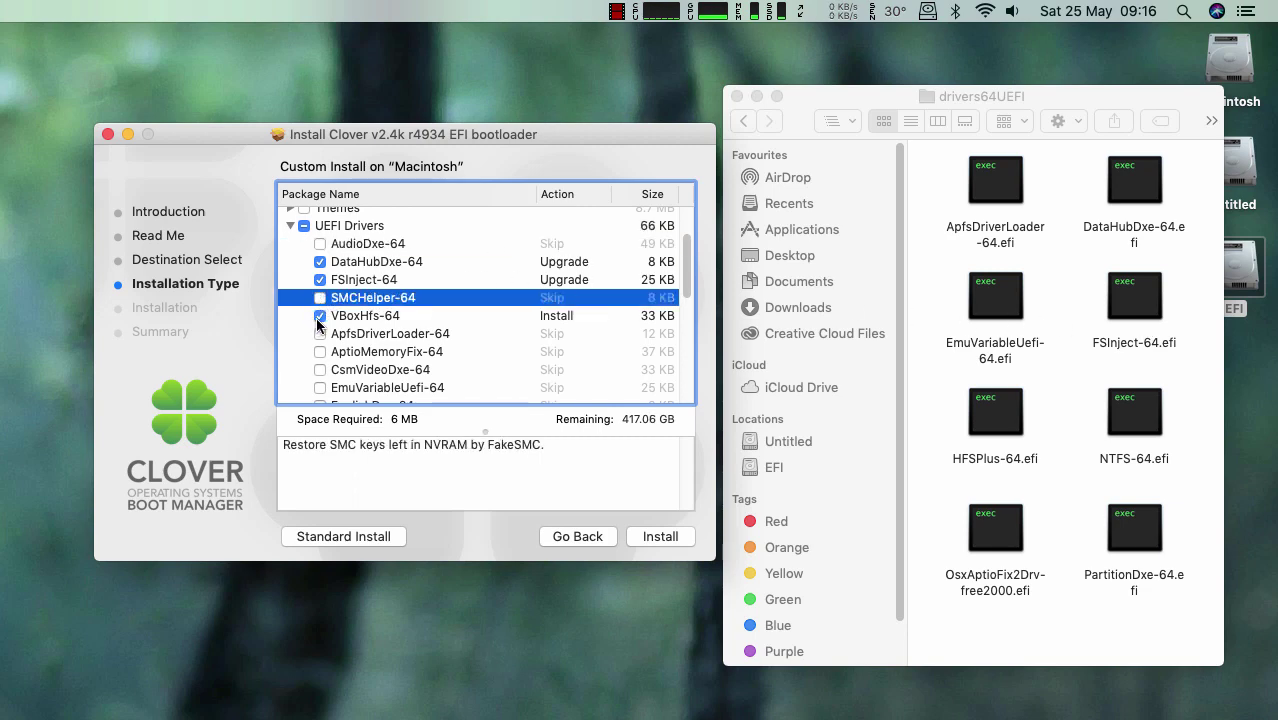
left_click(320, 316)
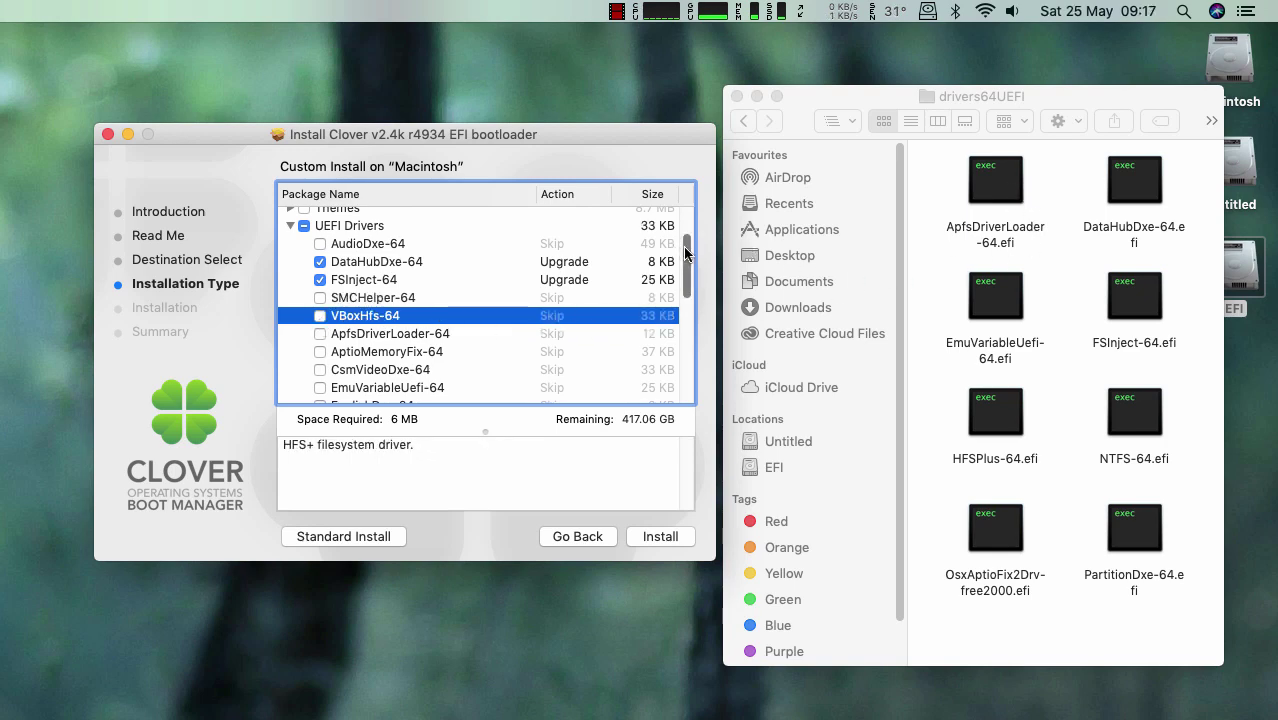
- Install Clover with the selected packages, authorising it with the account password, and close the finished installer
left_click_drag(684, 255, 688, 361)
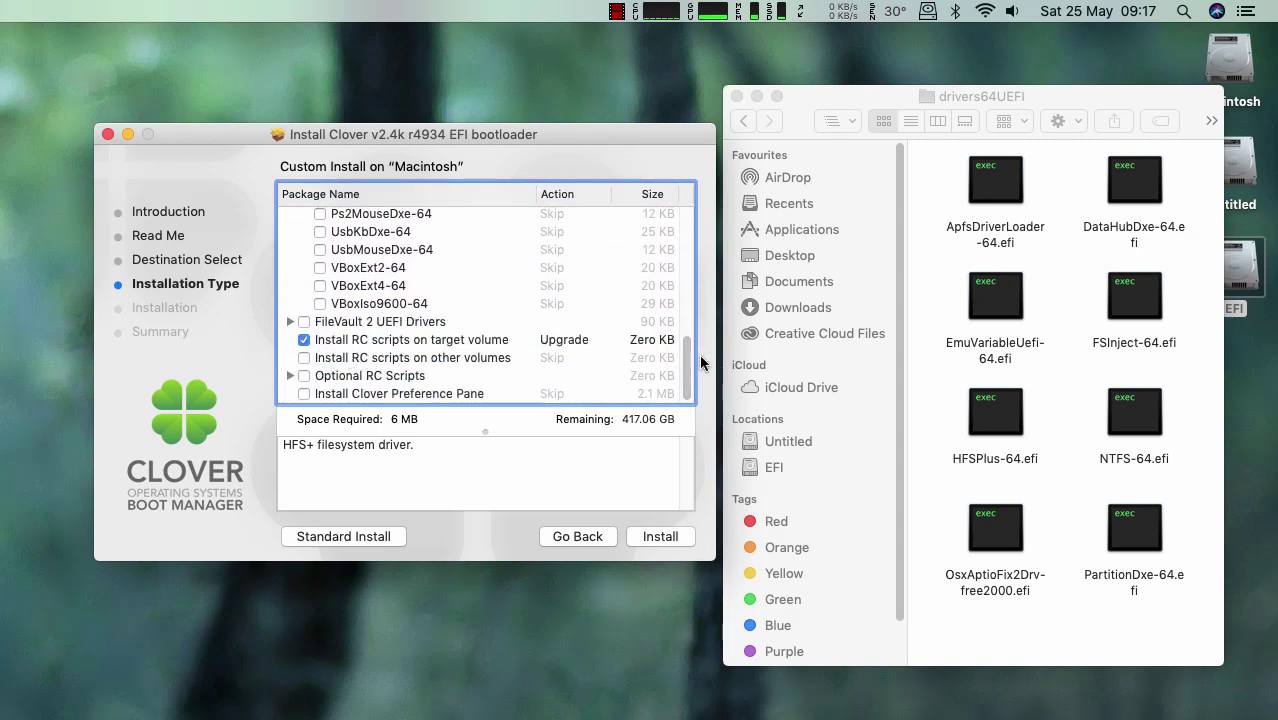
left_click_drag(688, 375, 681, 268)
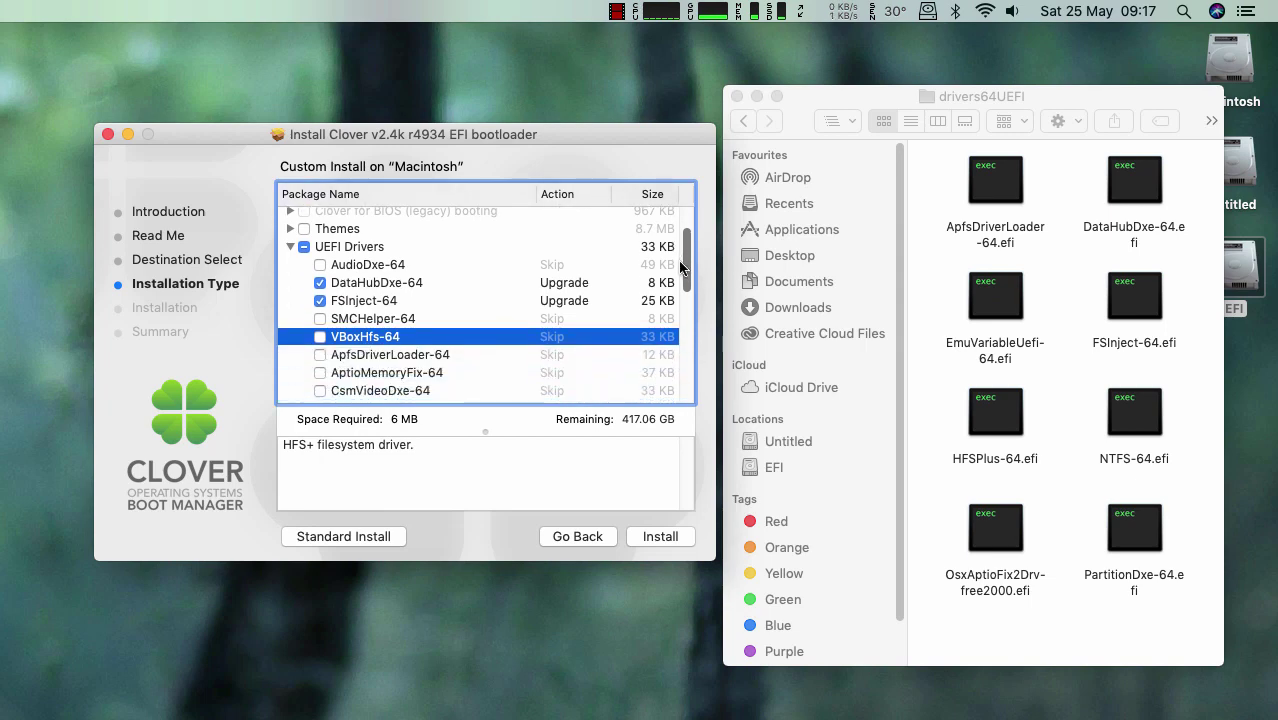
left_click_drag(681, 268, 686, 224)
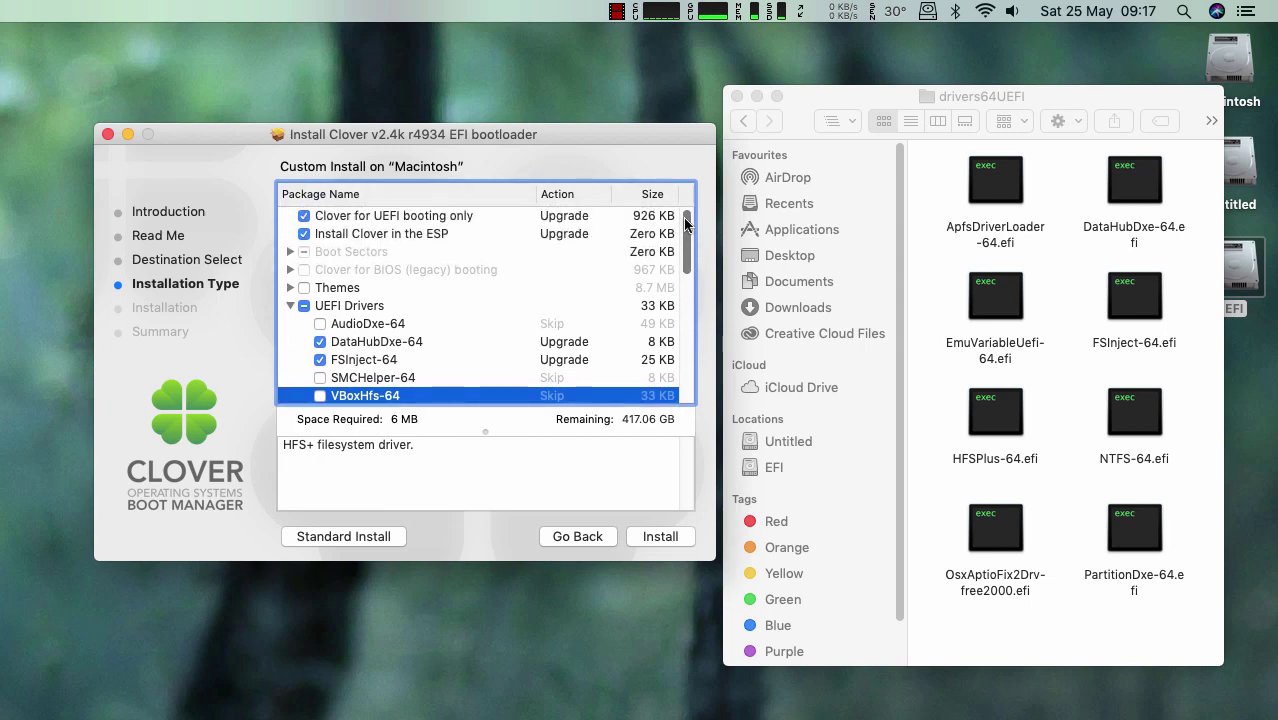
left_click(660, 537)
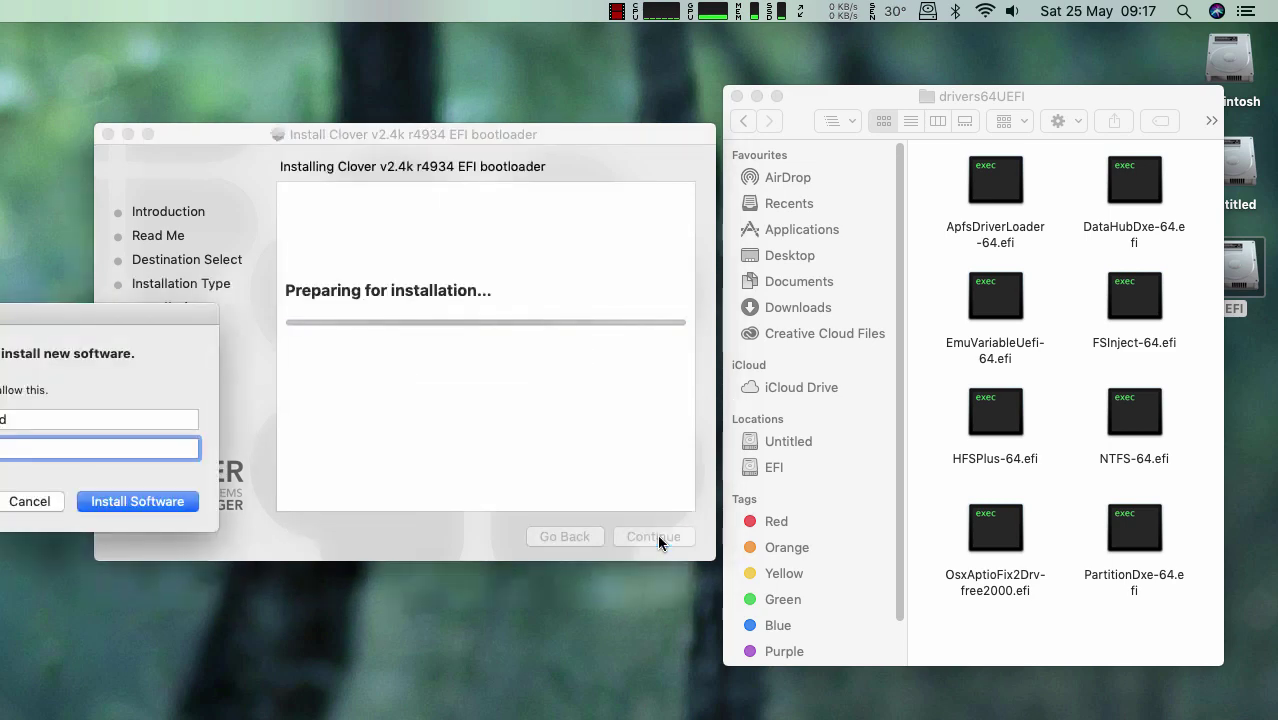
left_click_drag(71, 313, 502, 268)
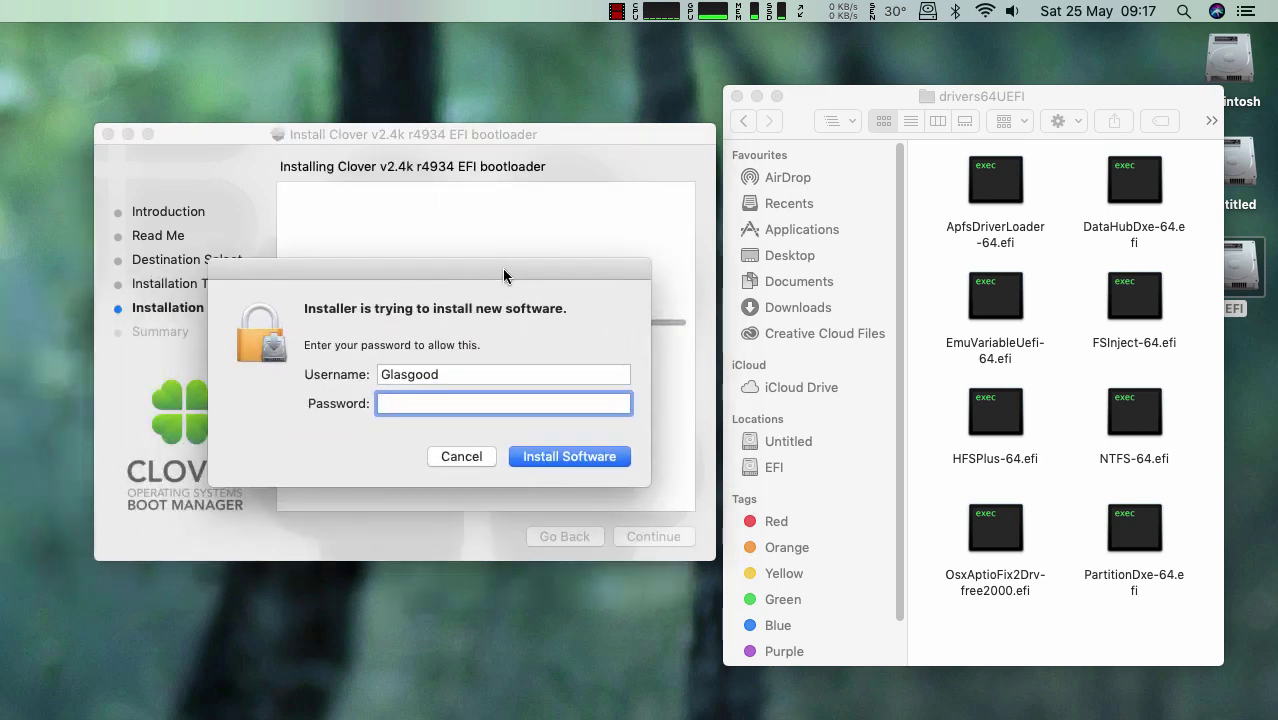
type("••••")
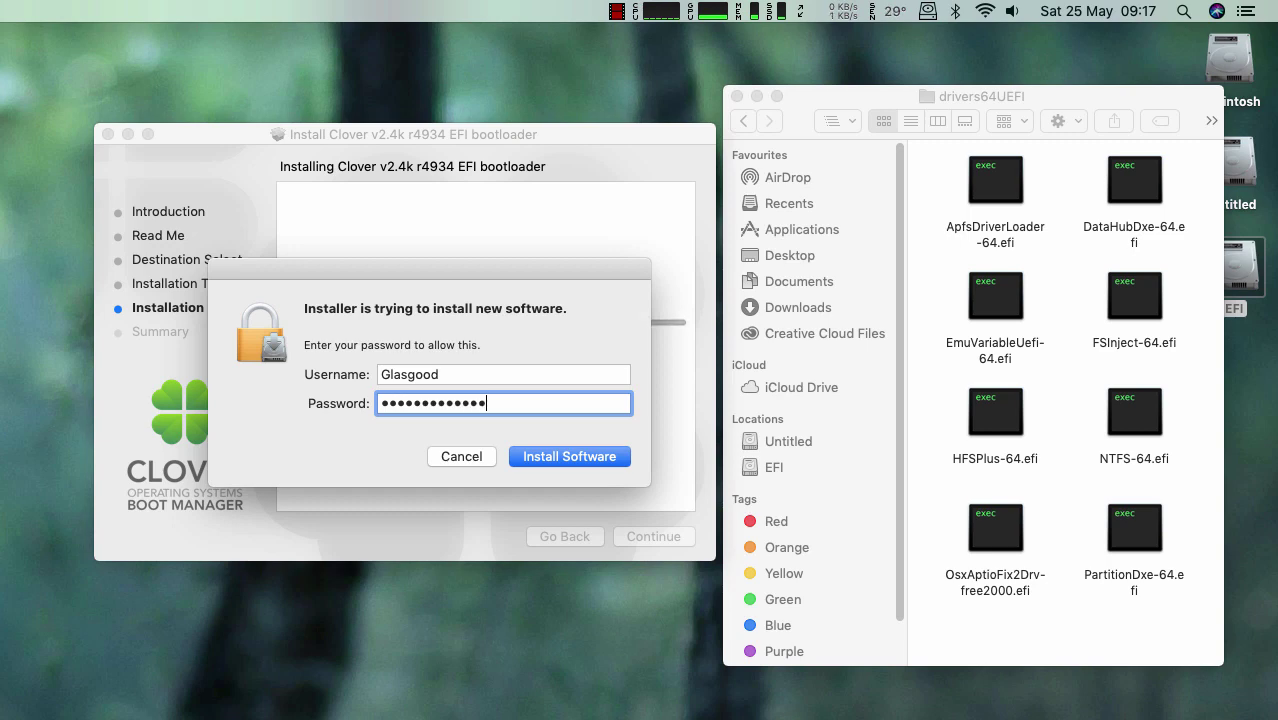
key("Return")
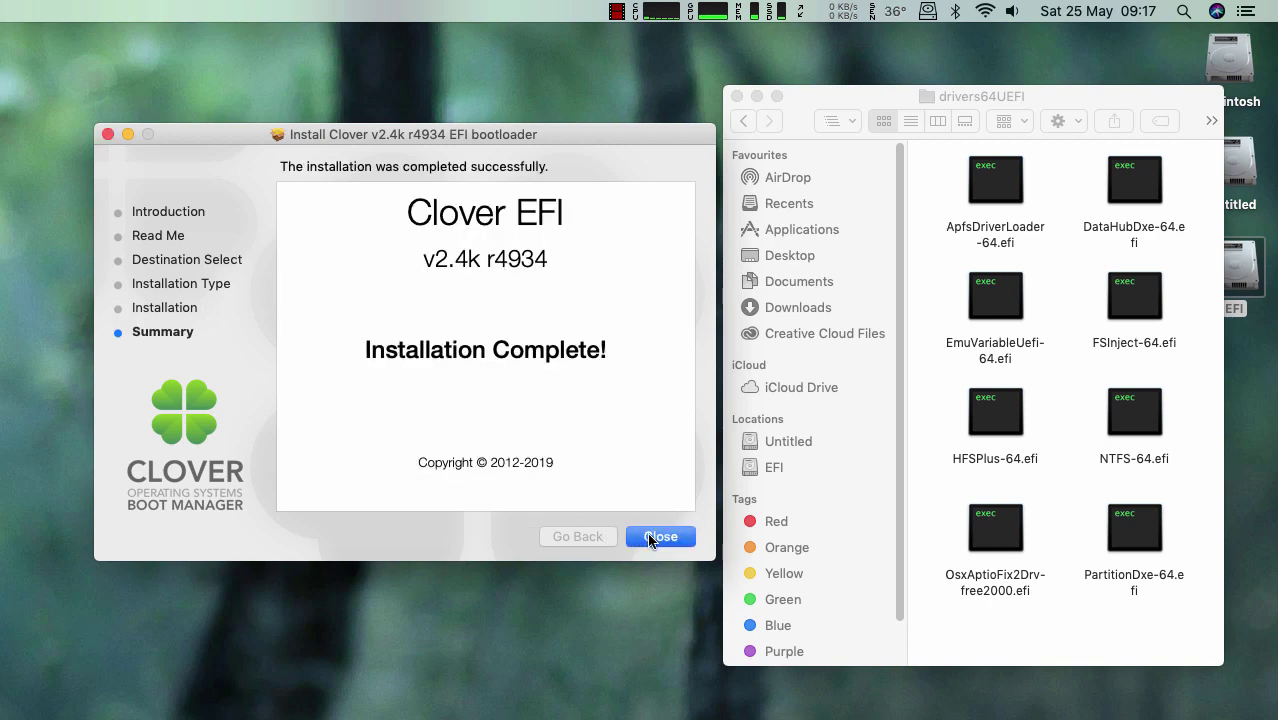
left_click(653, 538)
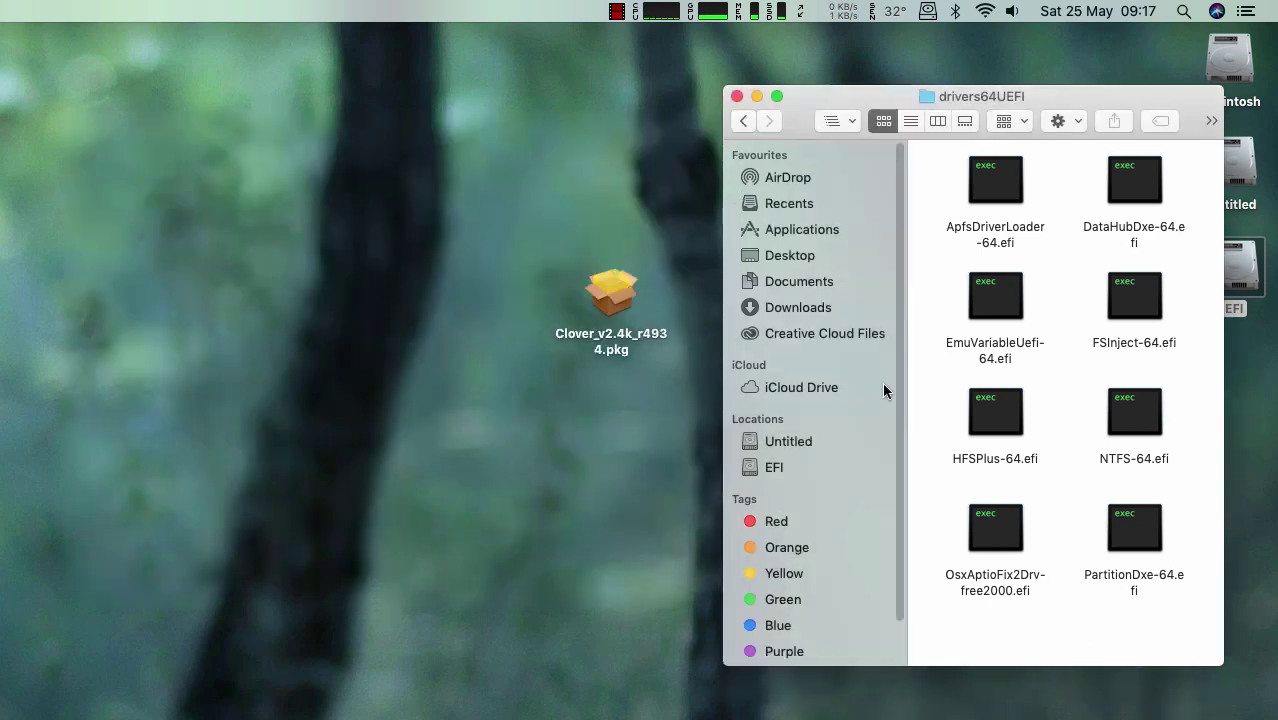
- Go from the drivers64UEFI folder back to its parent CLOVER folder and widen the window to show all items
left_click(745, 122)
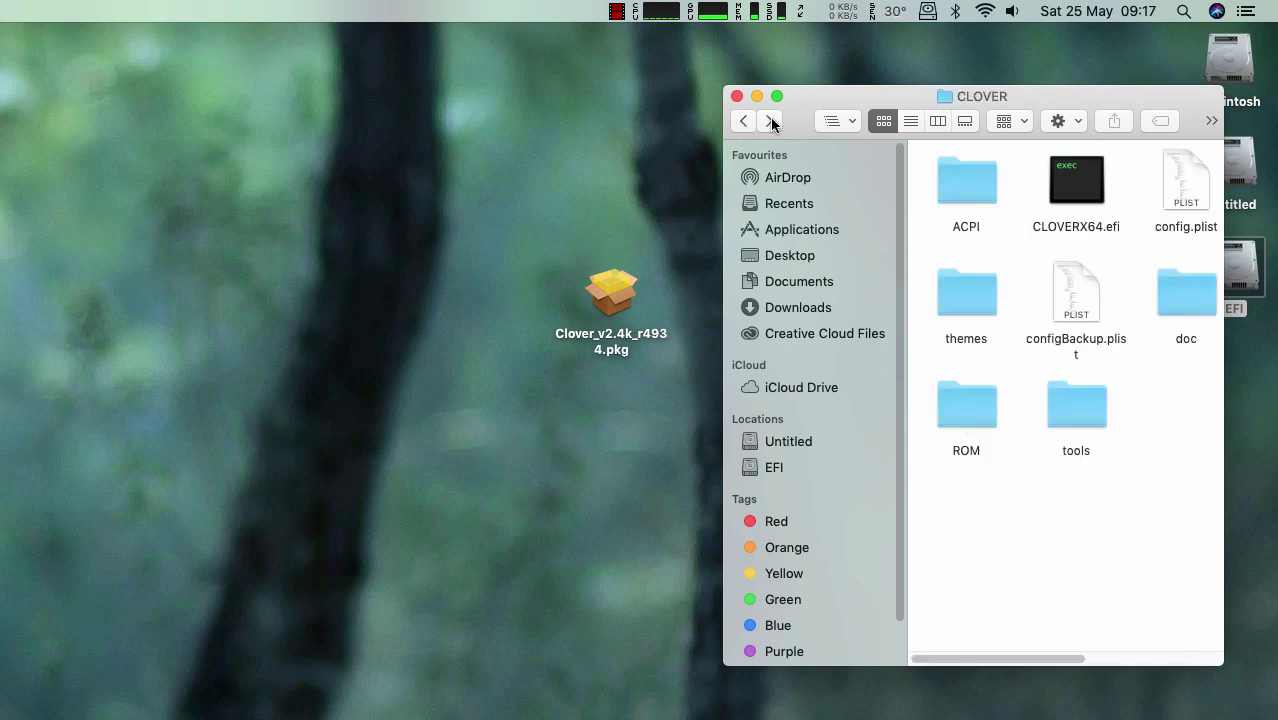
left_click(766, 122)
left_click(742, 123)
left_click_drag(721, 204, 161, 214)
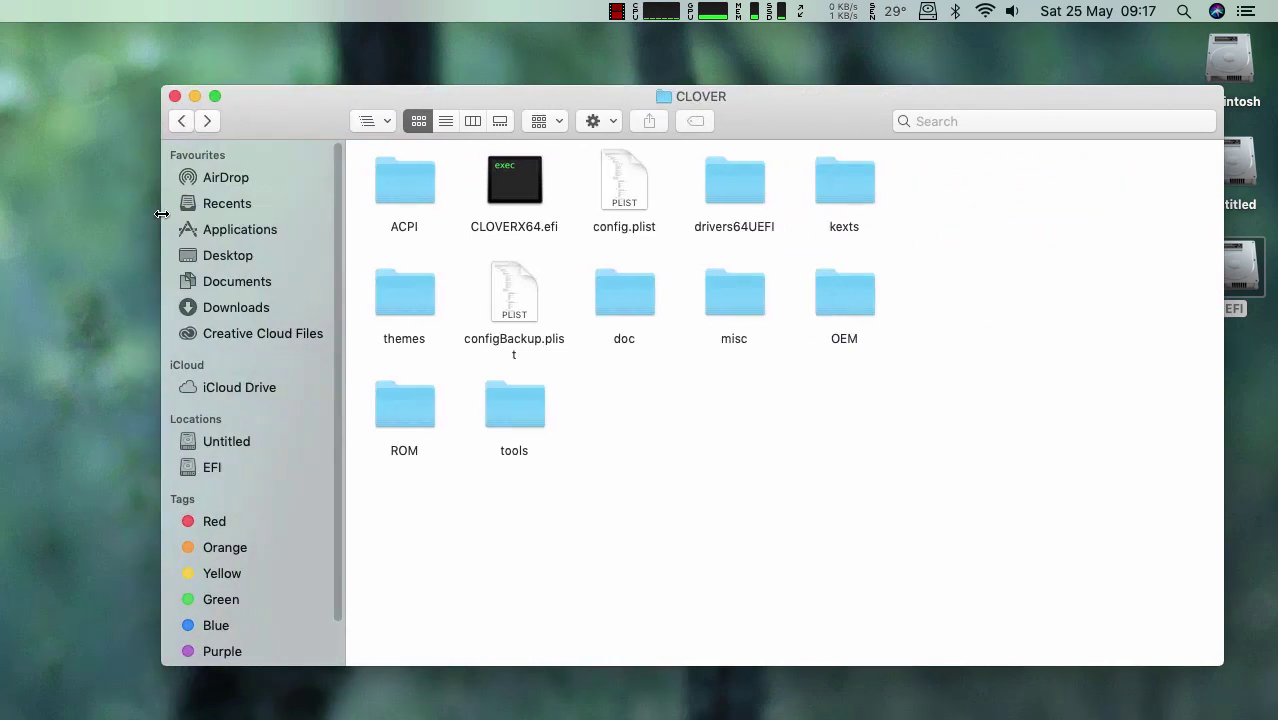
- Check the contents of the tools and ROM folders inside CLOVER and move both folders to the Trash
double_click(496, 419)
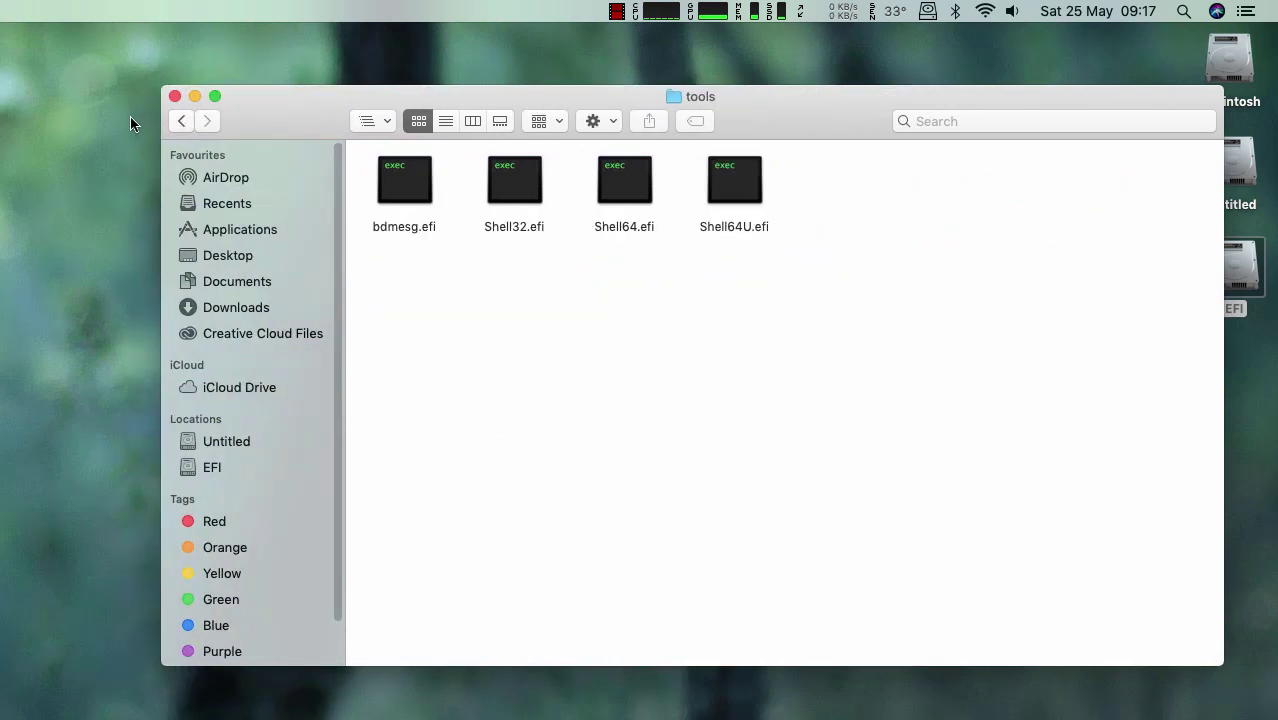
left_click(182, 121)
right_click(511, 395)
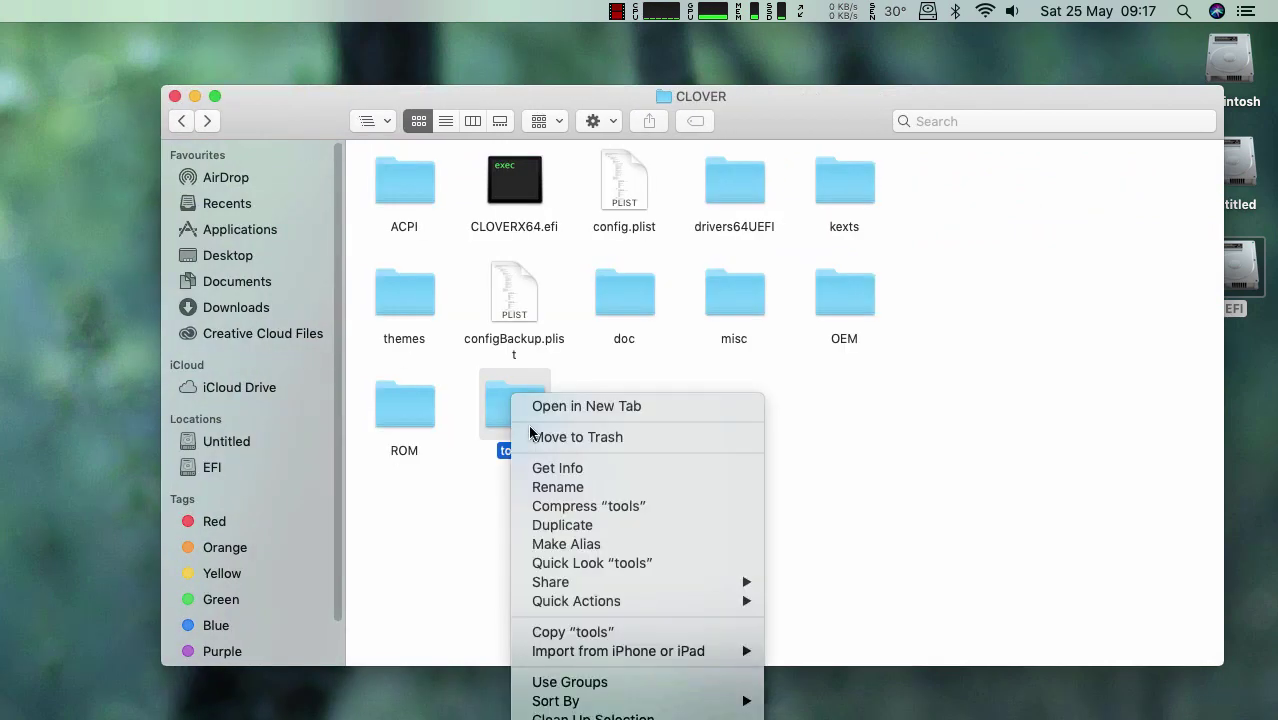
left_click(577, 437)
double_click(394, 406)
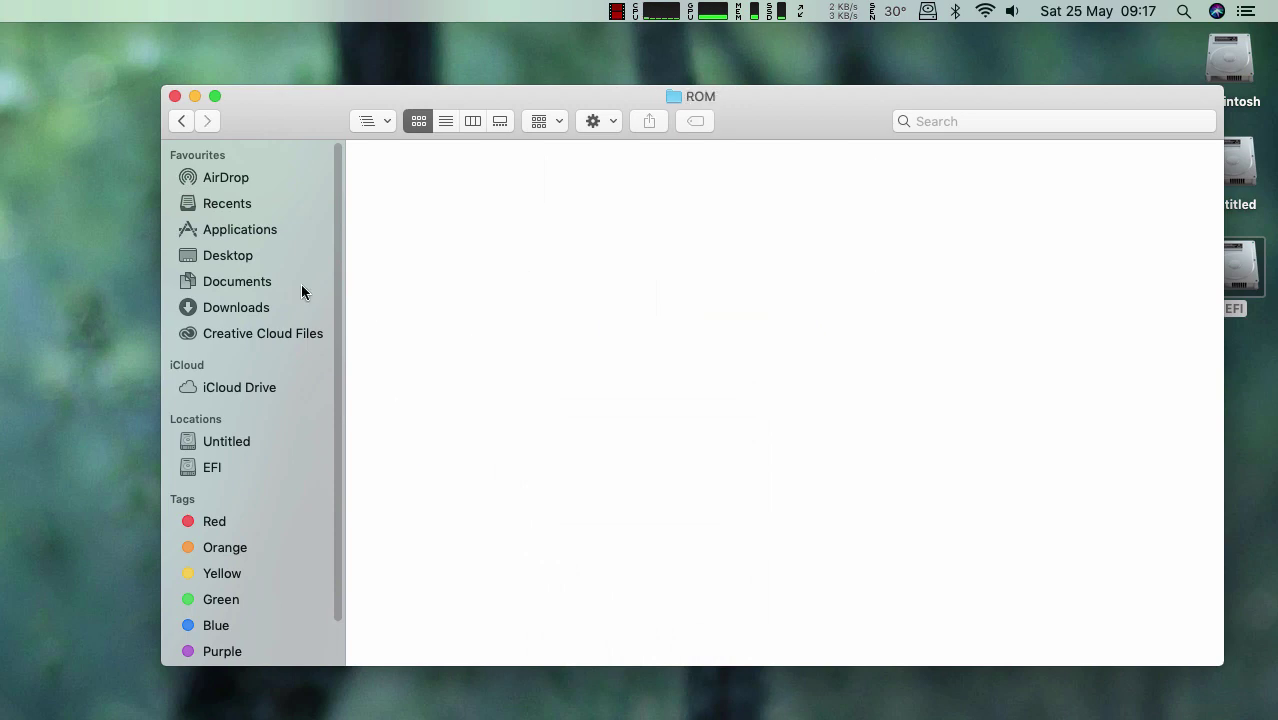
left_click(181, 122)
right_click(396, 396)
left_click(748, 368)
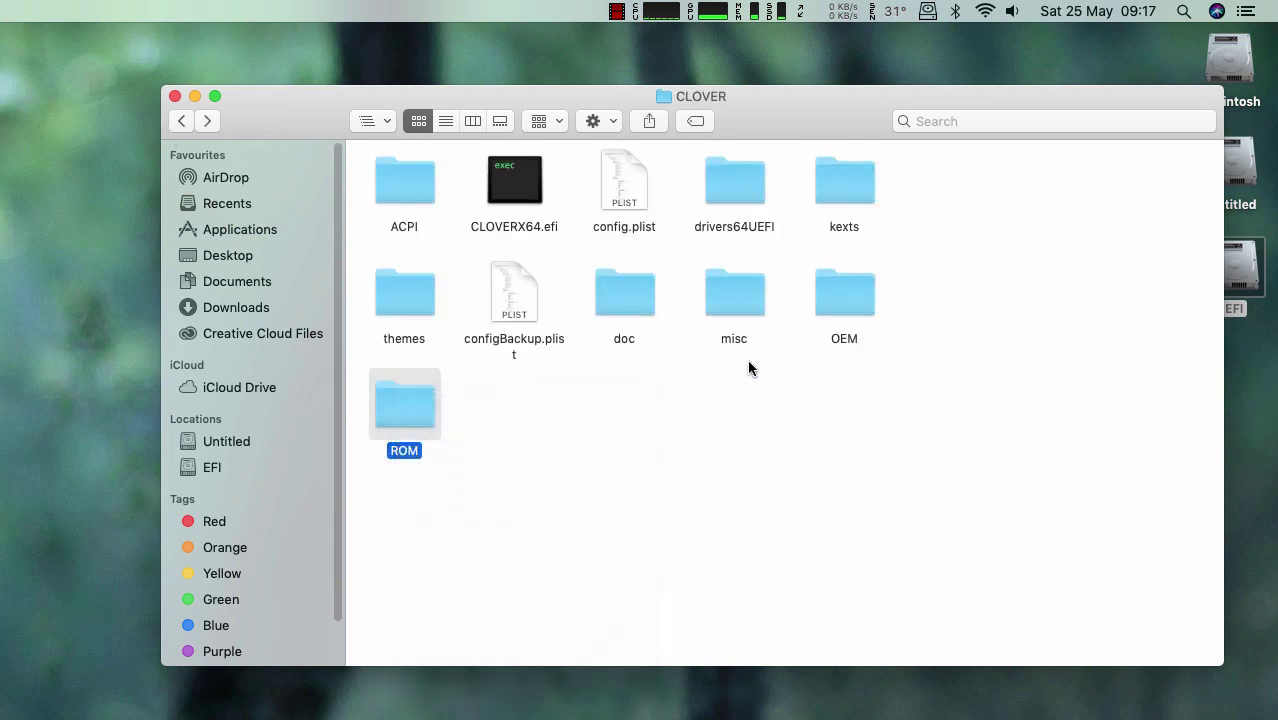
- Check the contents of the OEM and misc folders inside CLOVER and move both folders to the Trash
double_click(845, 292)
left_click(181, 120)
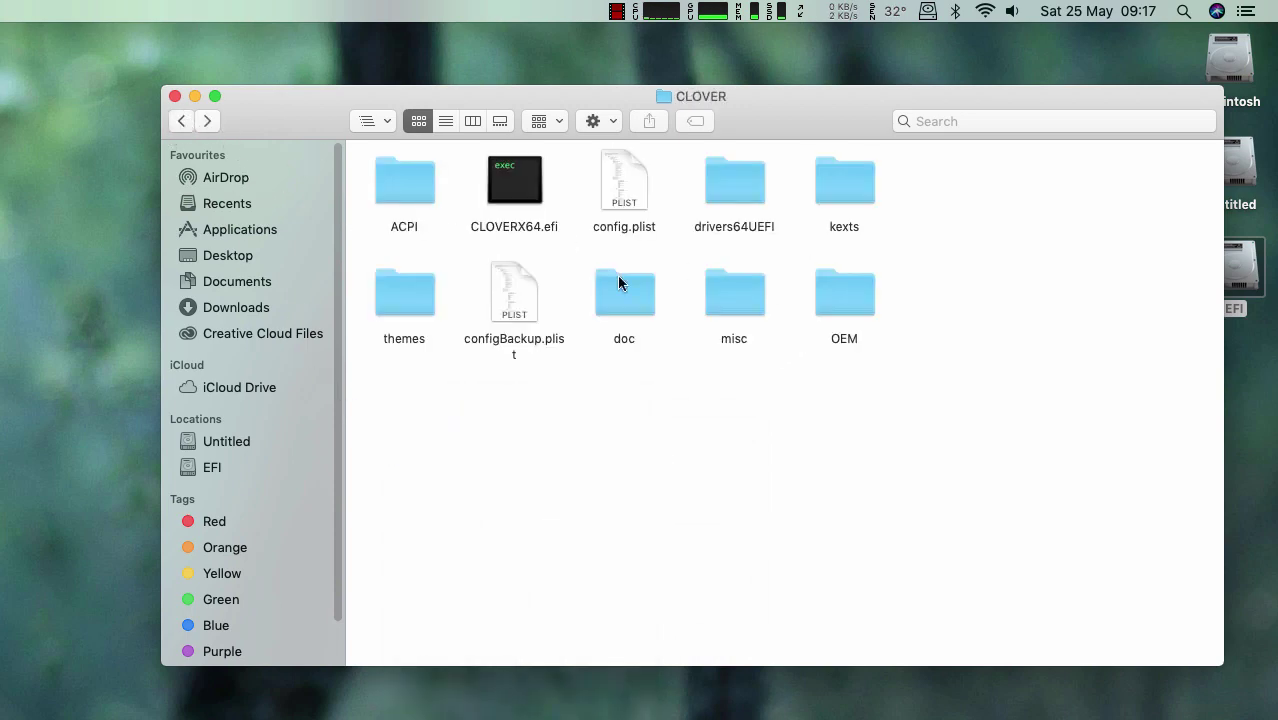
right_click(848, 298)
left_click(862, 340)
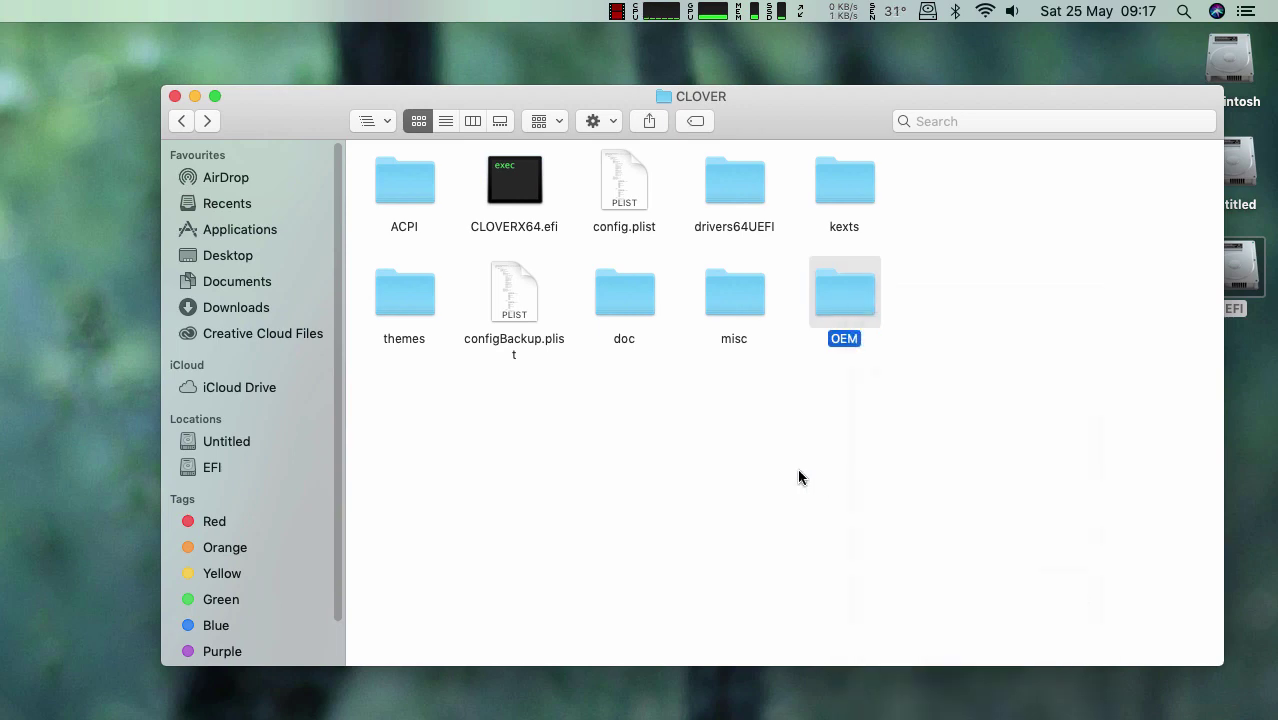
double_click(731, 297)
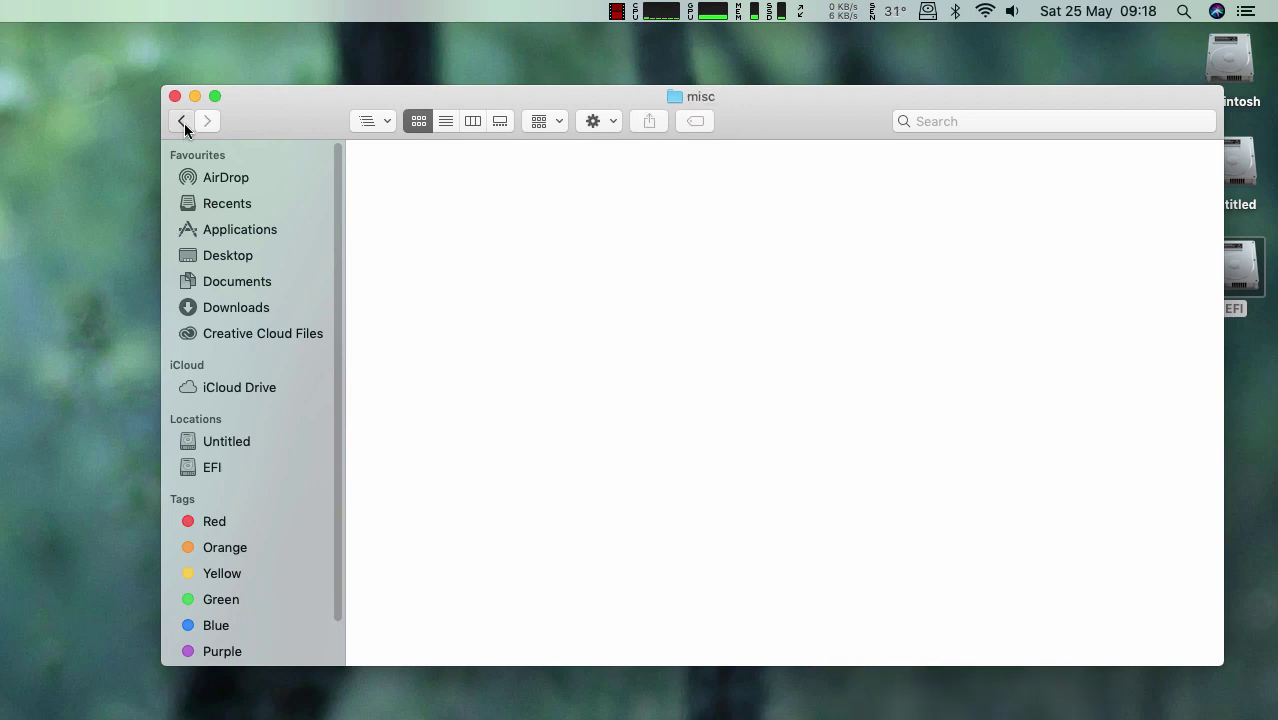
left_click(181, 121)
right_click(730, 290)
left_click(757, 328)
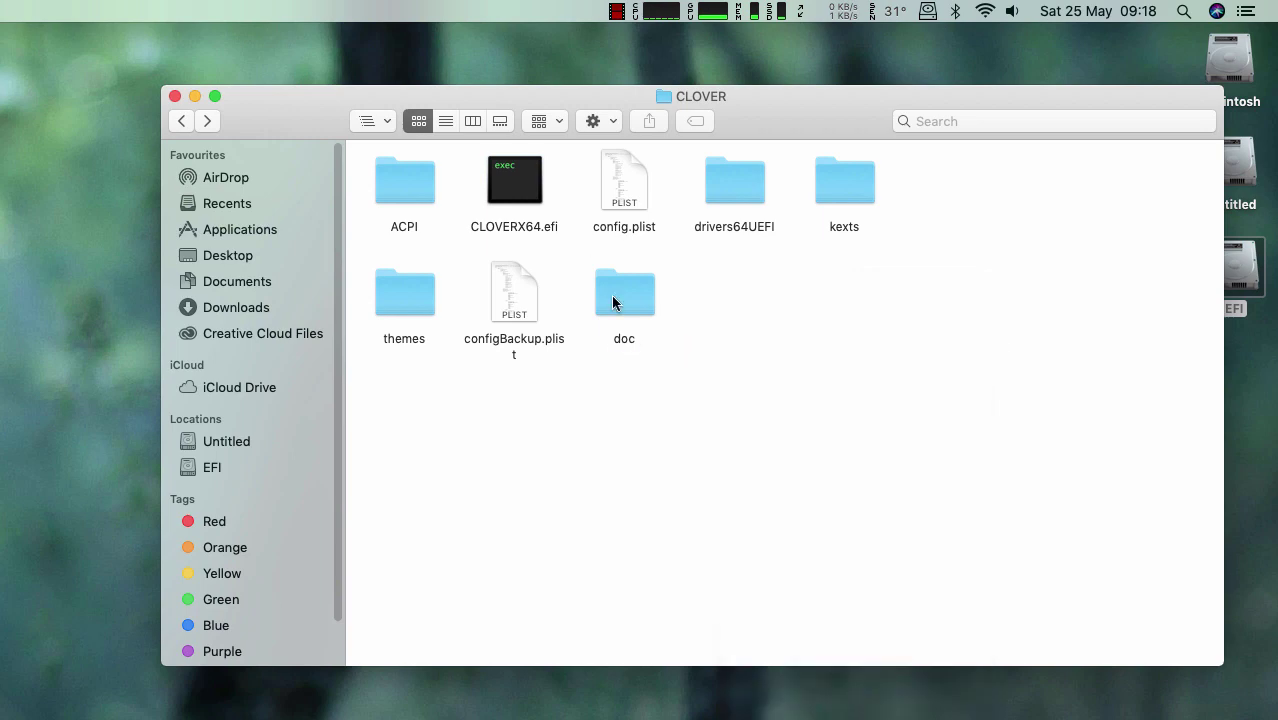
- Check the contents of the doc folder inside CLOVER and move it to the Trash
double_click(615, 300)
left_click(194, 122)
right_click(620, 296)
left_click(643, 333)
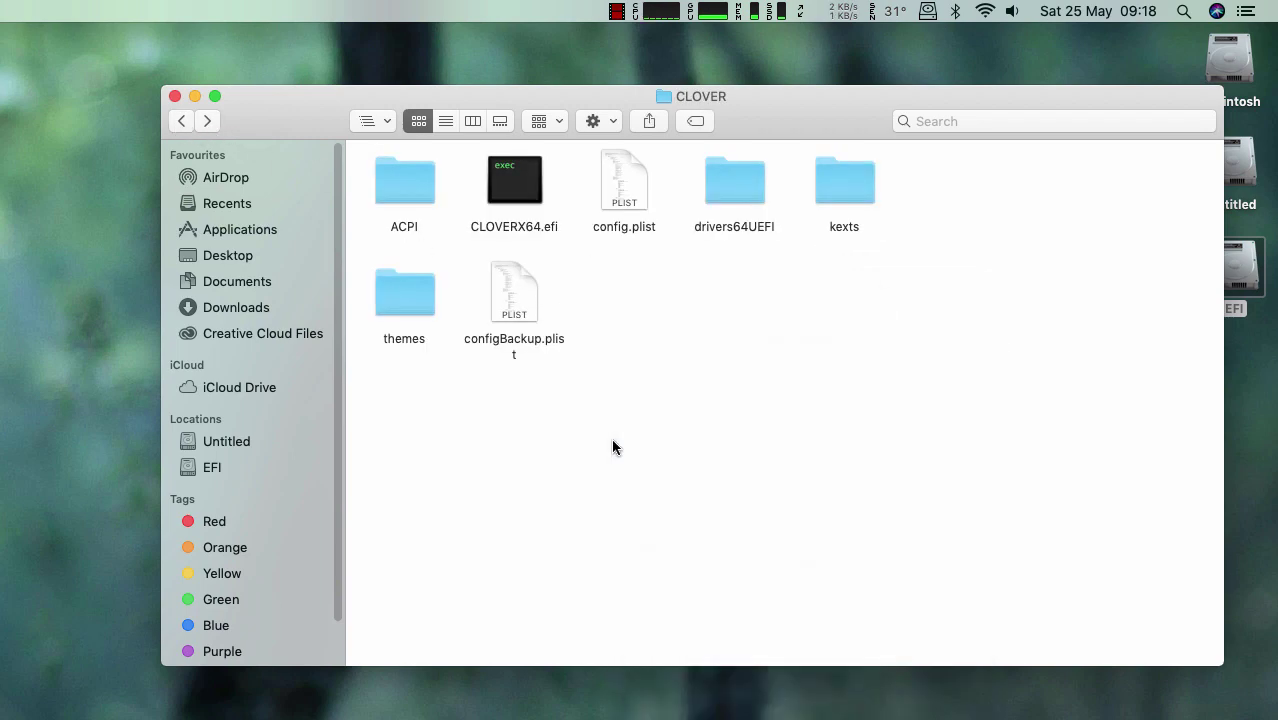
- In the kexts folder, move the version folders 10.6 through 10.14 to the Trash, leaving only Other
left_click(406, 297)
double_click(827, 186)
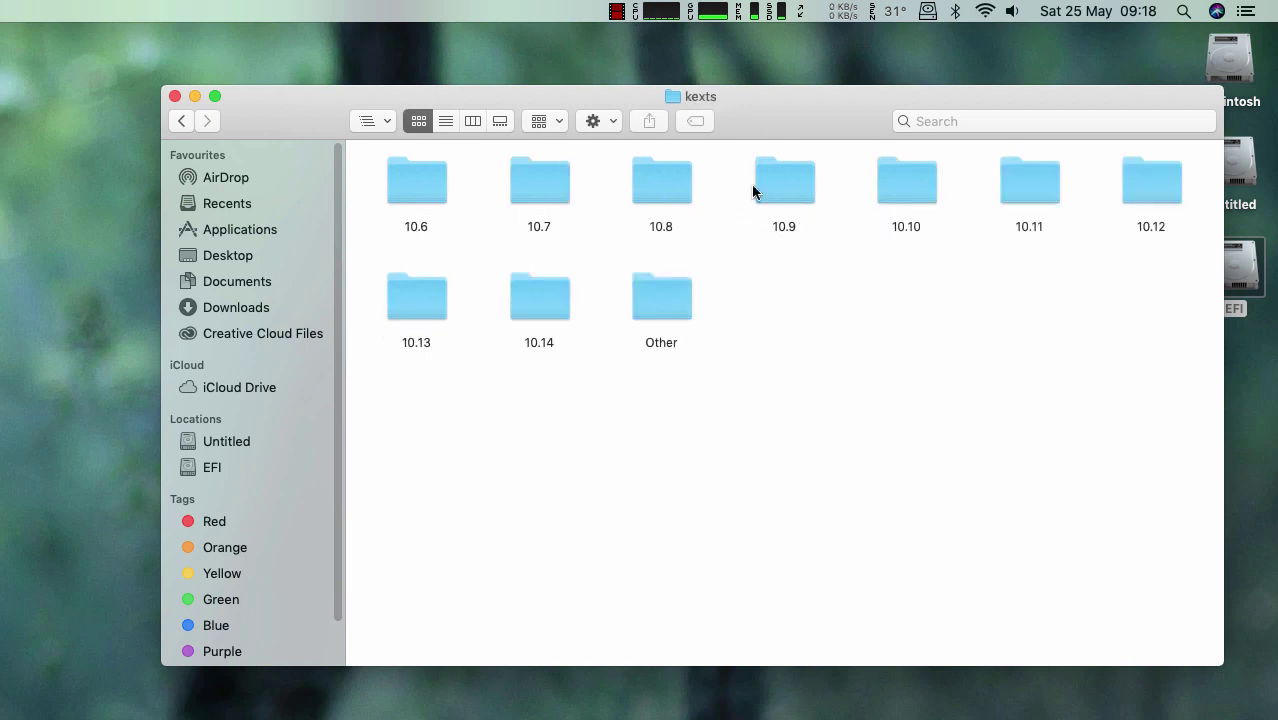
left_click_drag(1150, 204, 414, 177)
right_click(415, 178)
left_click(437, 256)
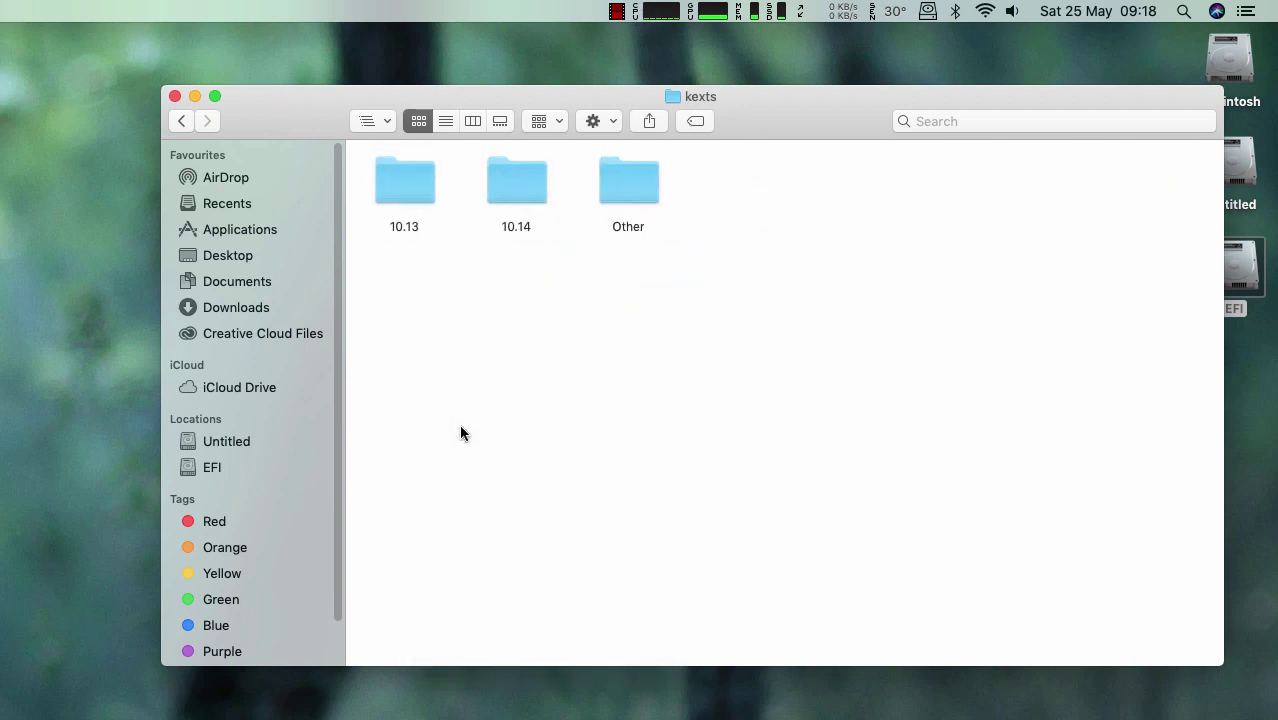
left_click_drag(551, 171, 399, 180)
right_click(400, 179)
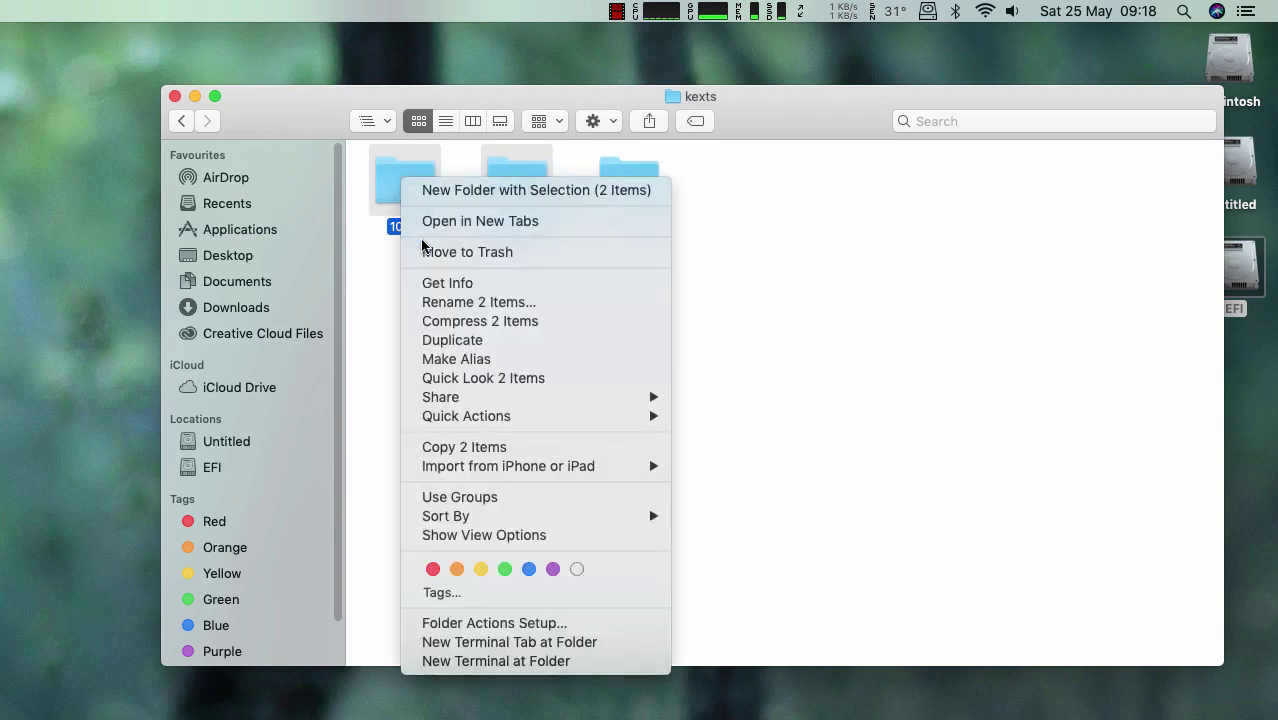
left_click(427, 262)
- Examine the kexts stored in the Other folder and return to the CLOVER folder
double_click(416, 172)
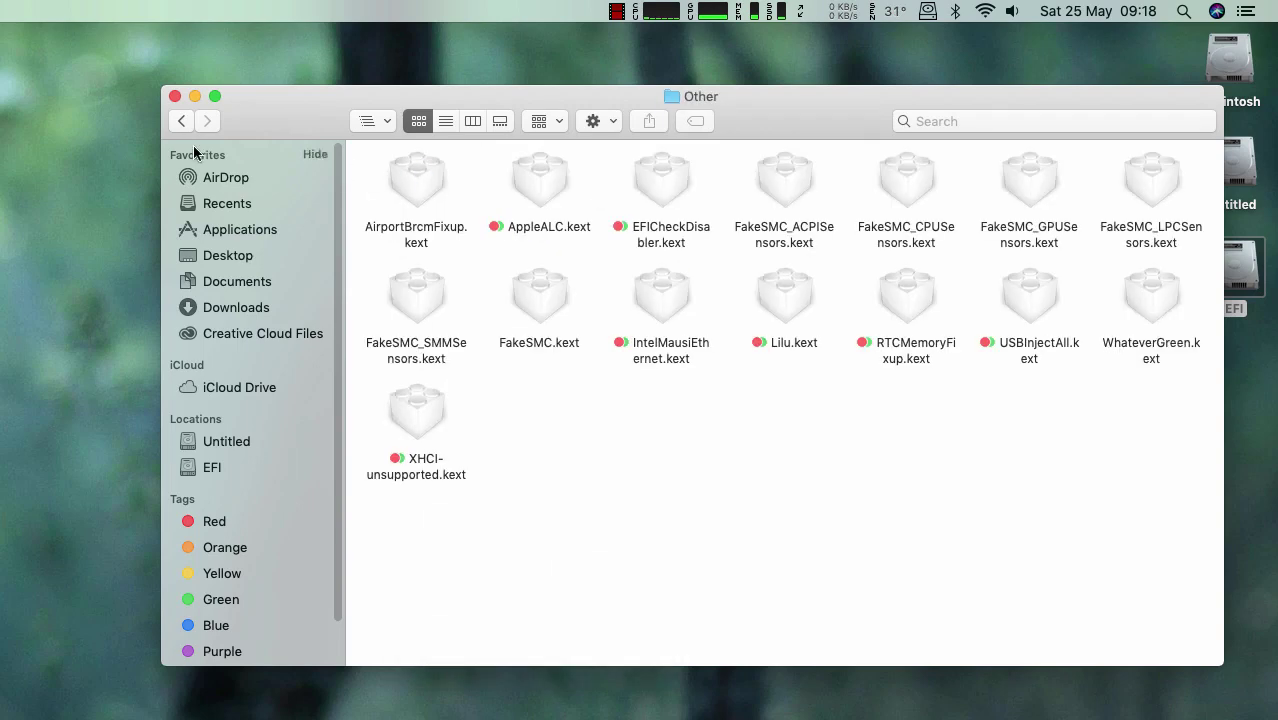
right_click(181, 125)
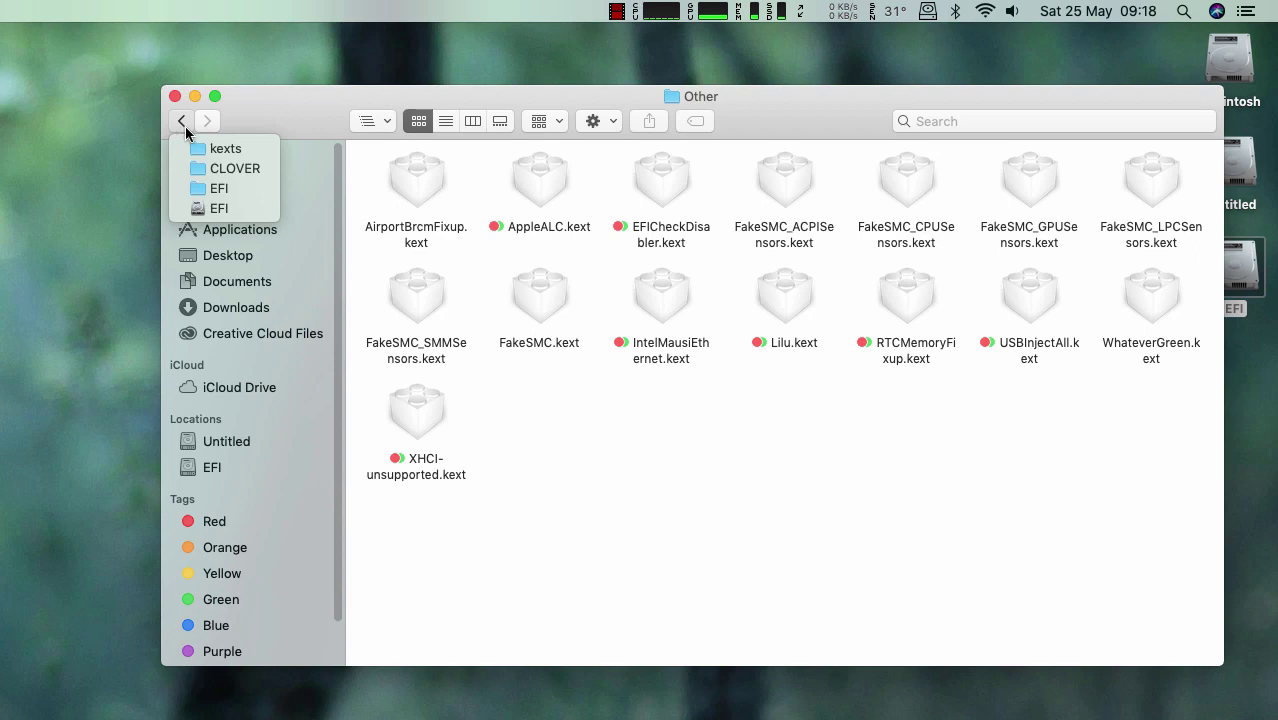
left_click(184, 122)
left_click(183, 121)
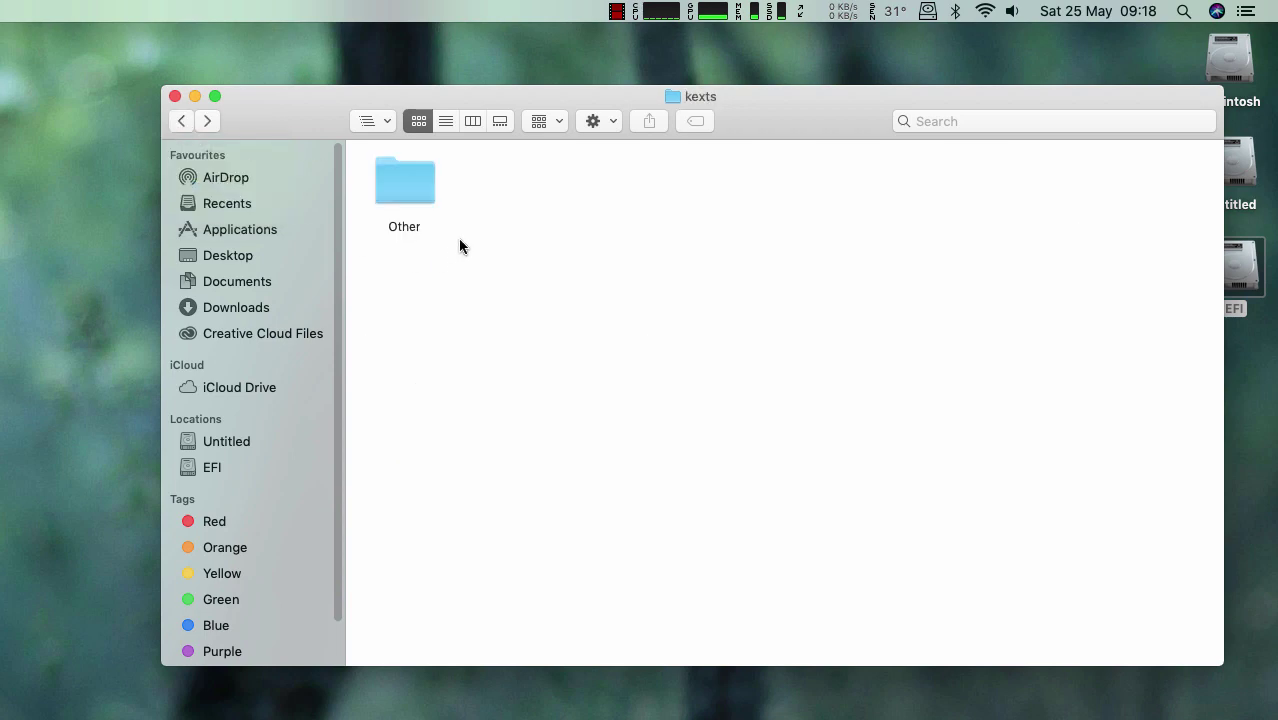
left_click(184, 121)
- Examine the ACPI folder and its patched subfolder, and return to the CLOVER folder
double_click(400, 179)
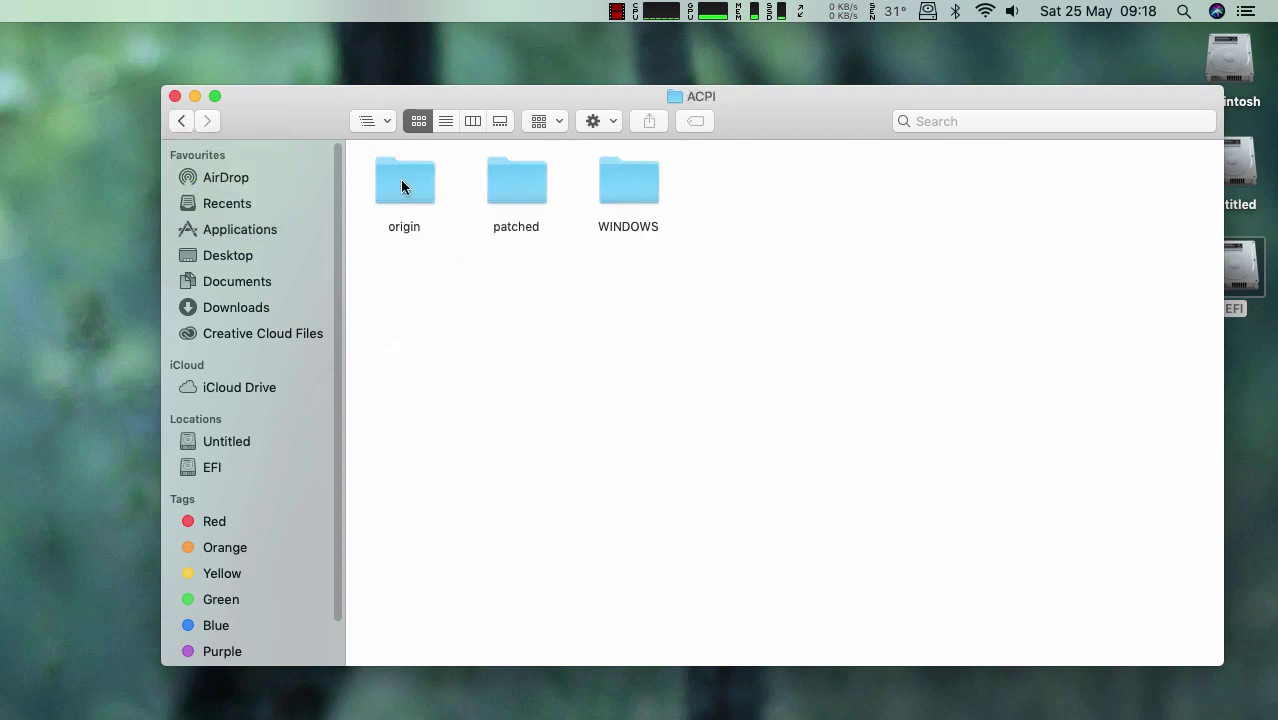
left_click(521, 183)
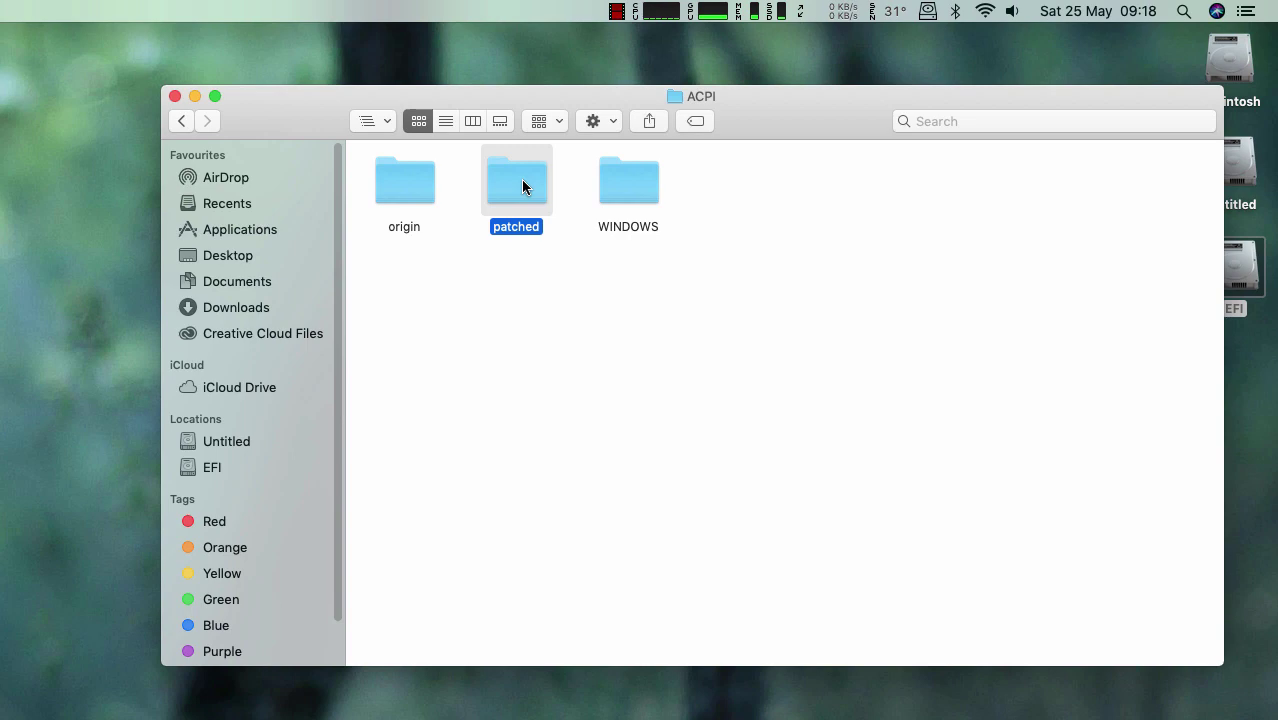
double_click(521, 183)
left_click(184, 121)
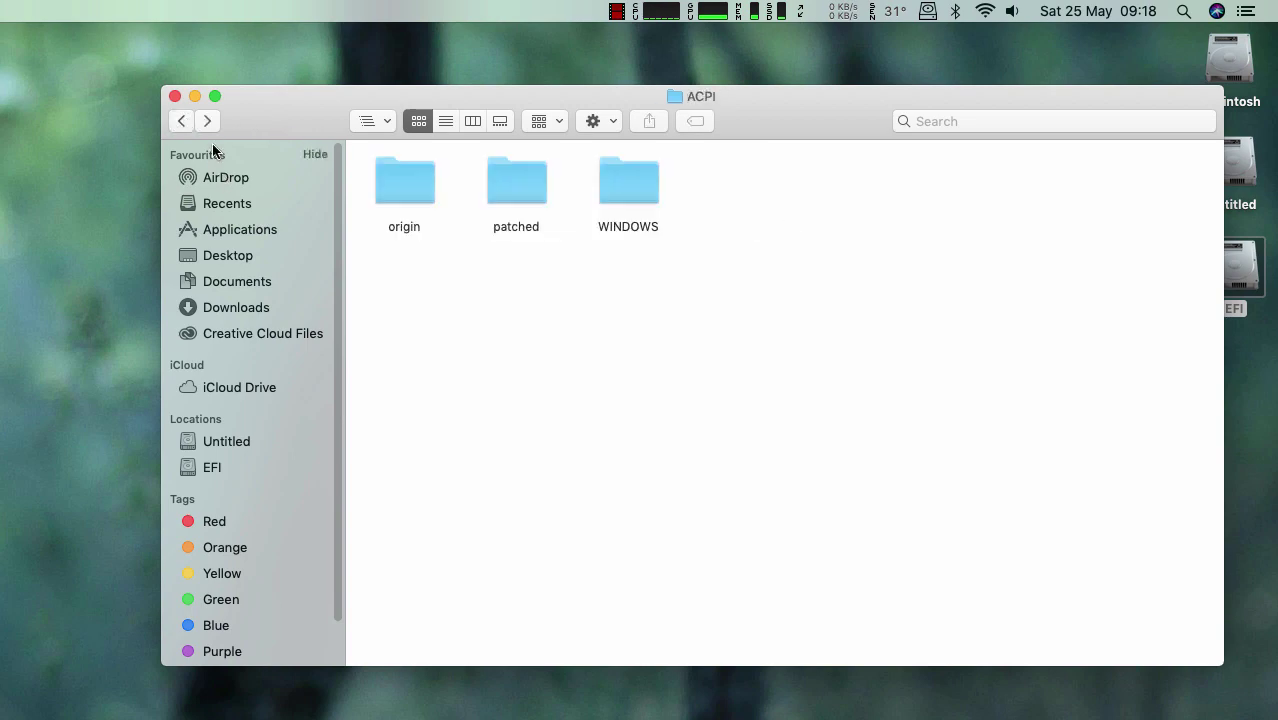
left_click(186, 121)
- Examine the contents of the themes folder and return to the CLOVER folder
double_click(410, 295)
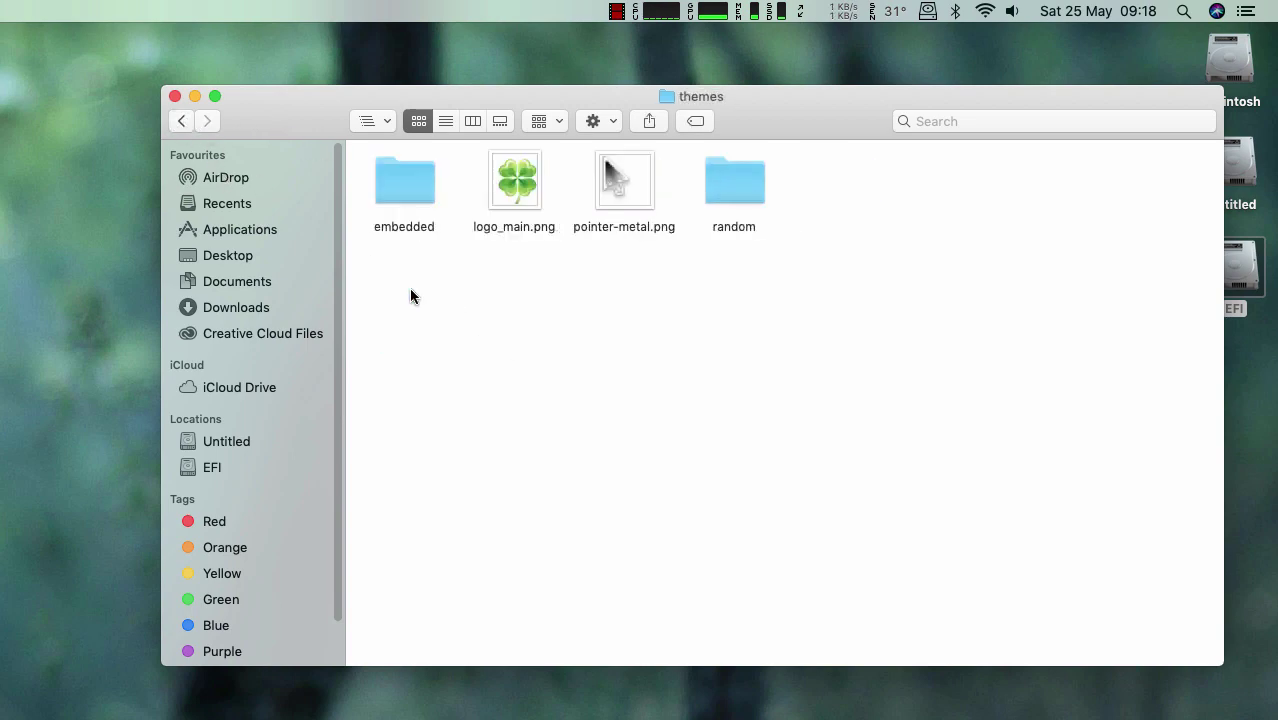
left_click(404, 190)
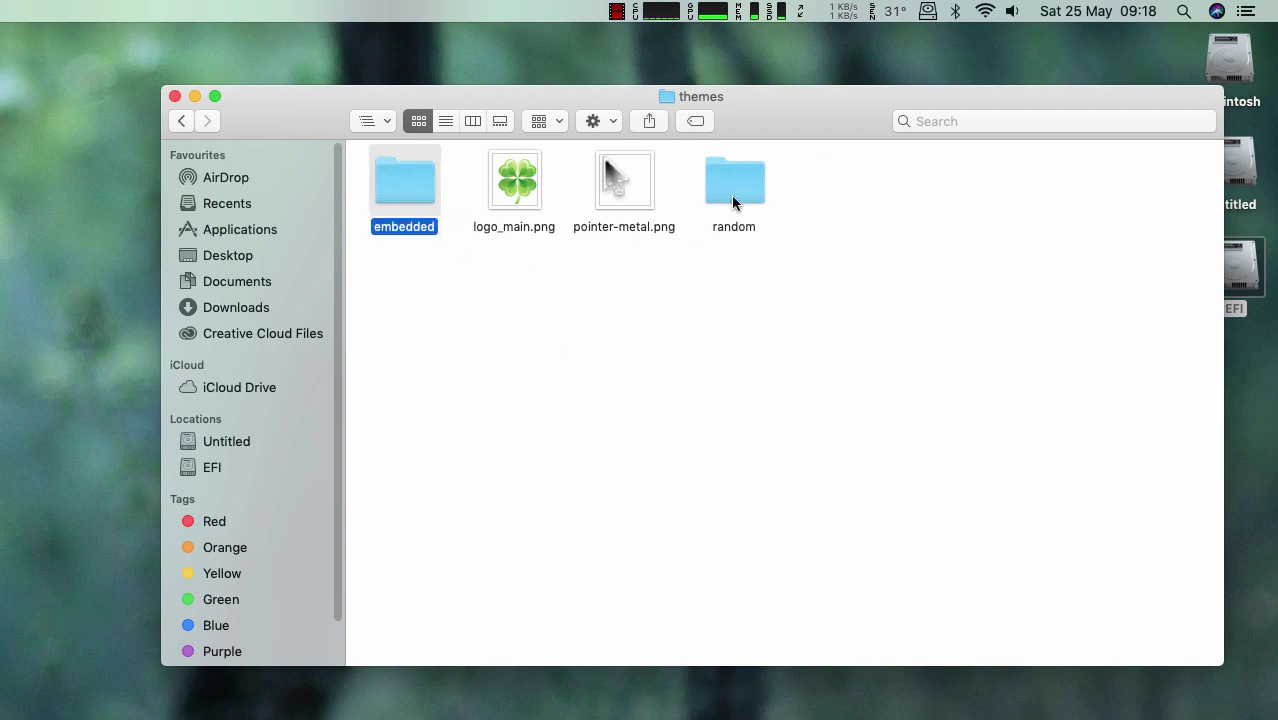
left_click(184, 121)
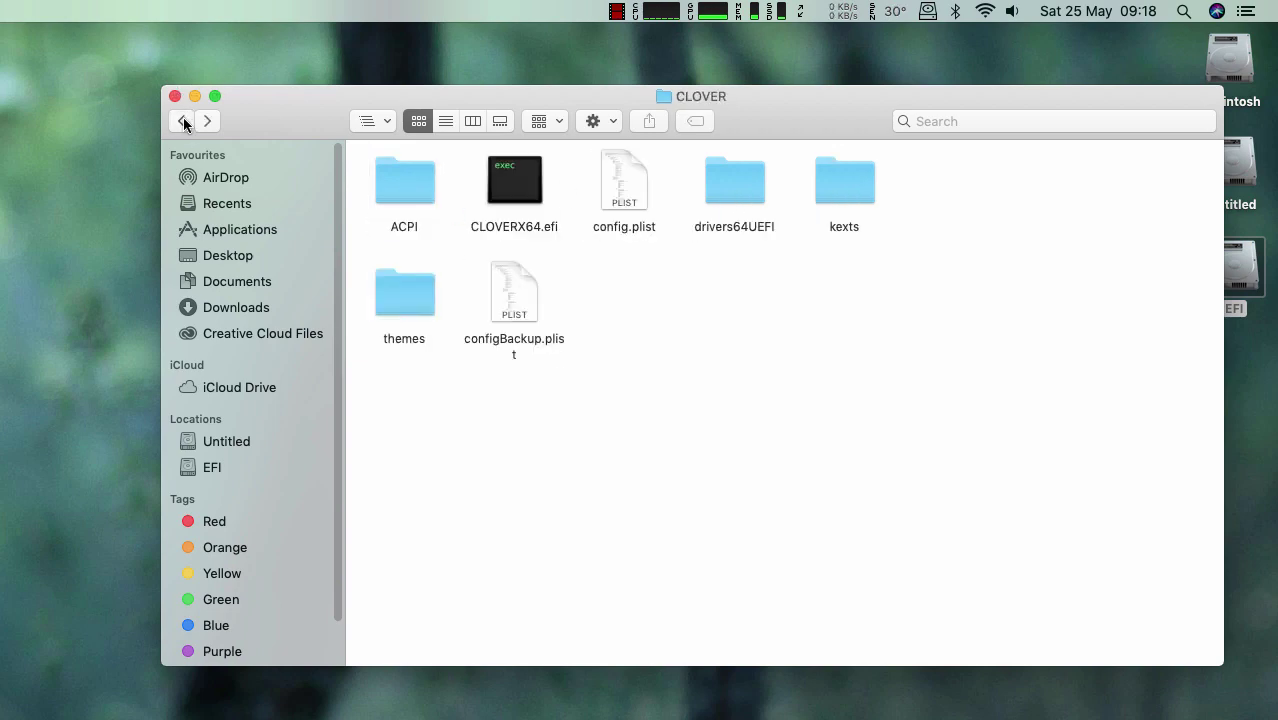
- Go back up to the root of the EFI volume and close its window
left_click(184, 121)
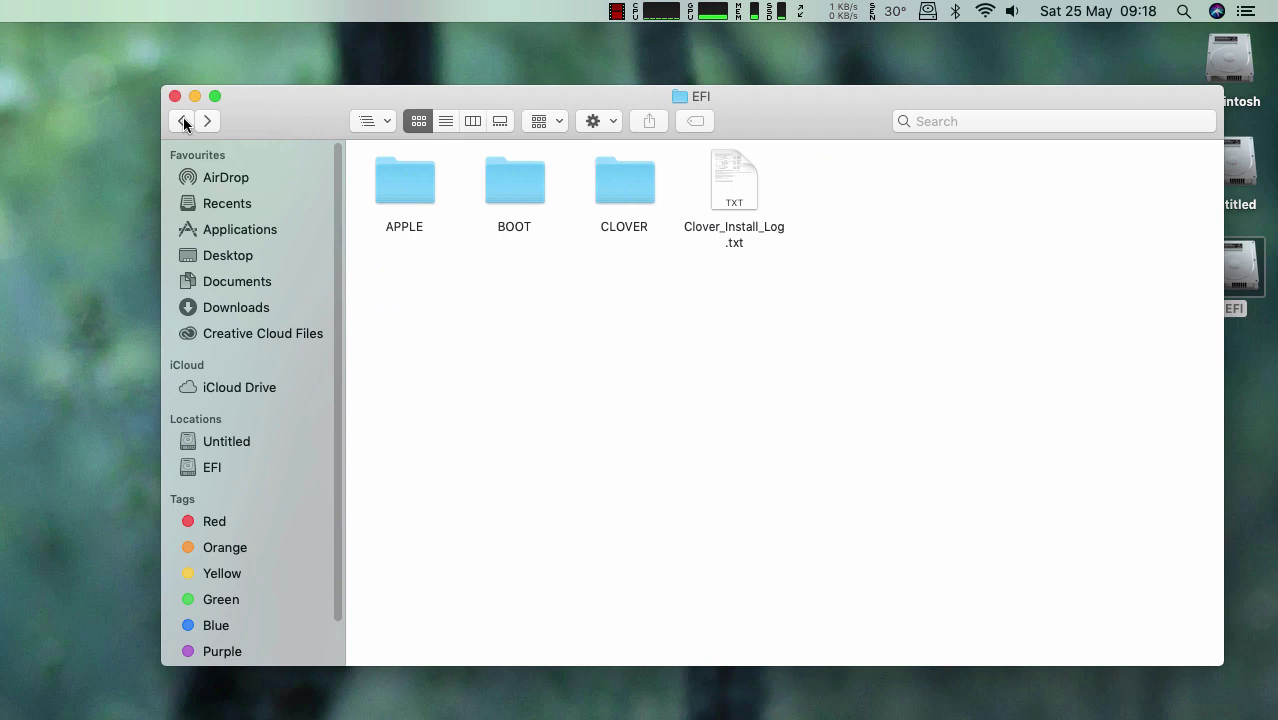
left_click(184, 121)
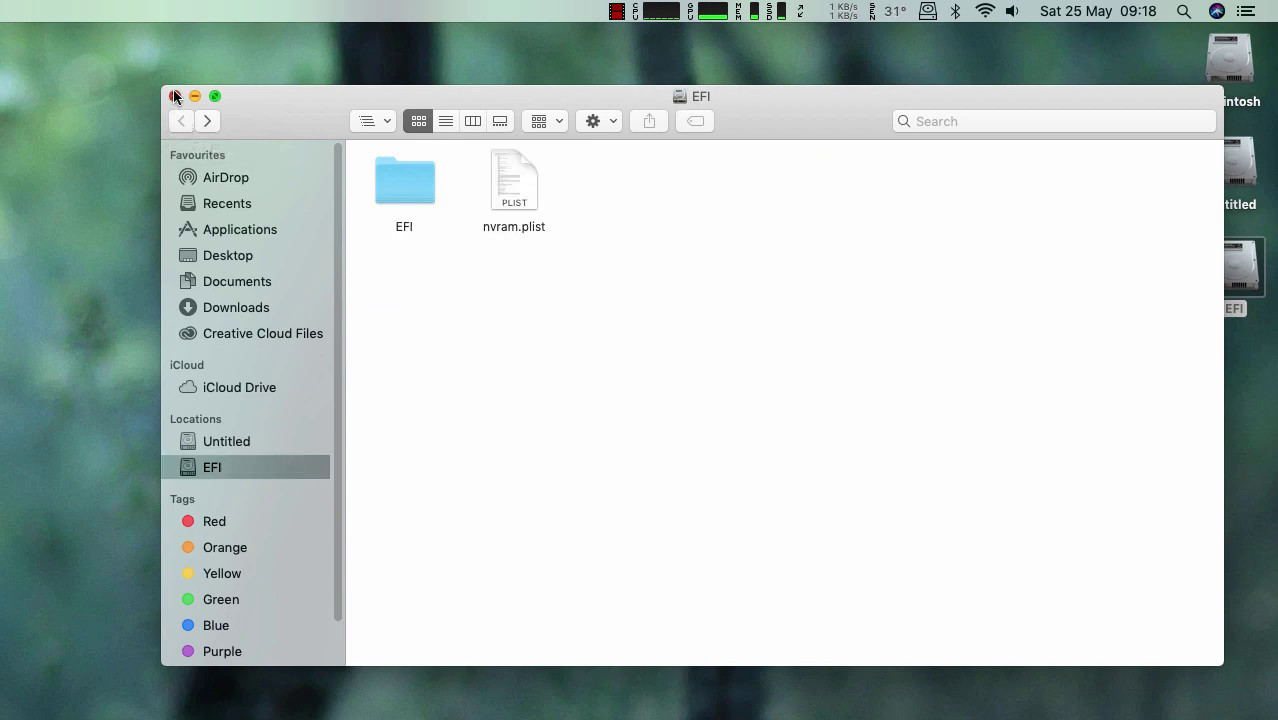
left_click(174, 96)
- Show the available file actions for Clover_v2.4k_r4934.pkg on the desktop
right_click(620, 298)
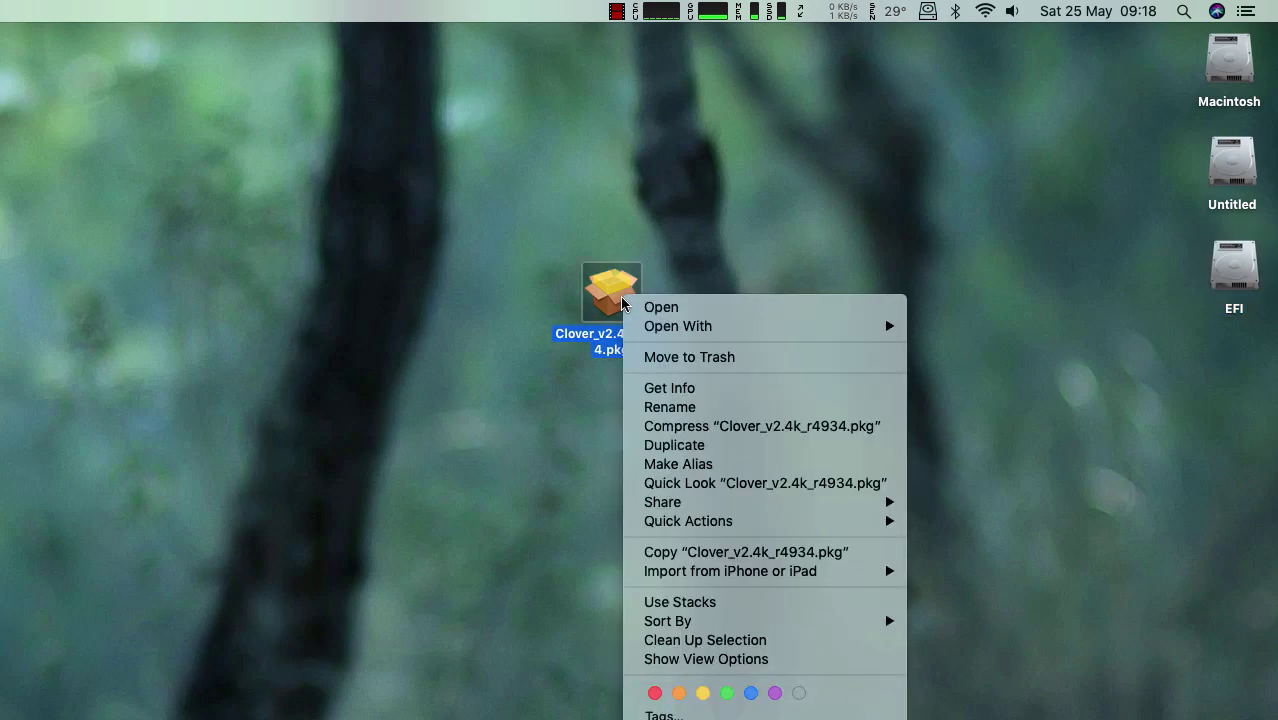